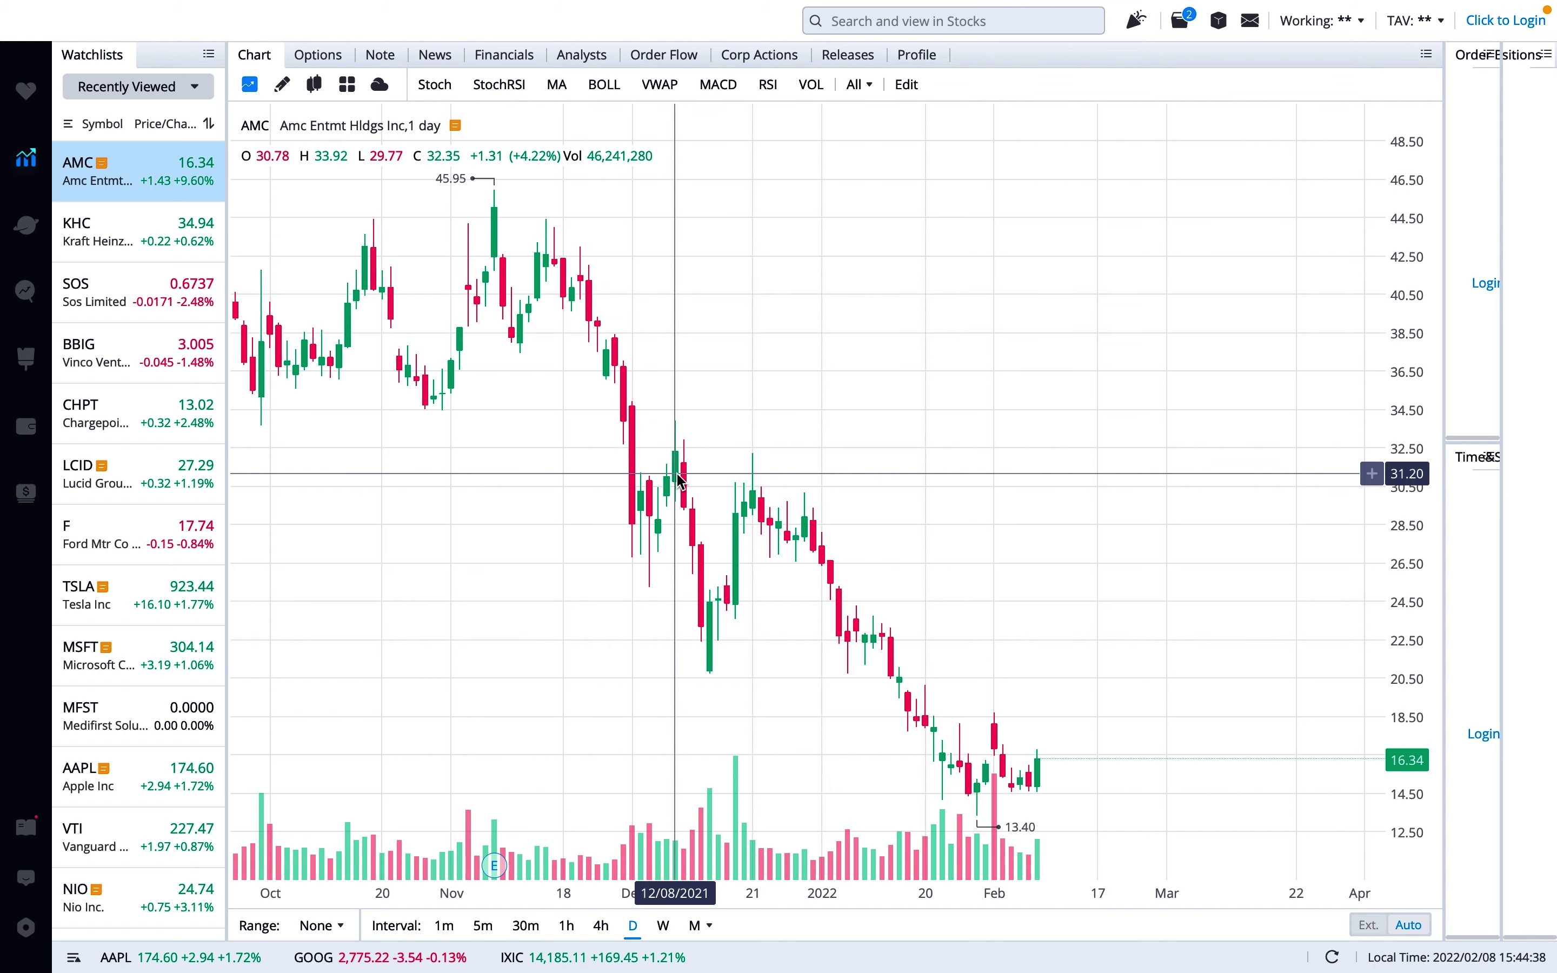
- Zoom out and pan the AMC daily chart to cover September 2021 through early February 2022
scroll(680, 480, down, 5)
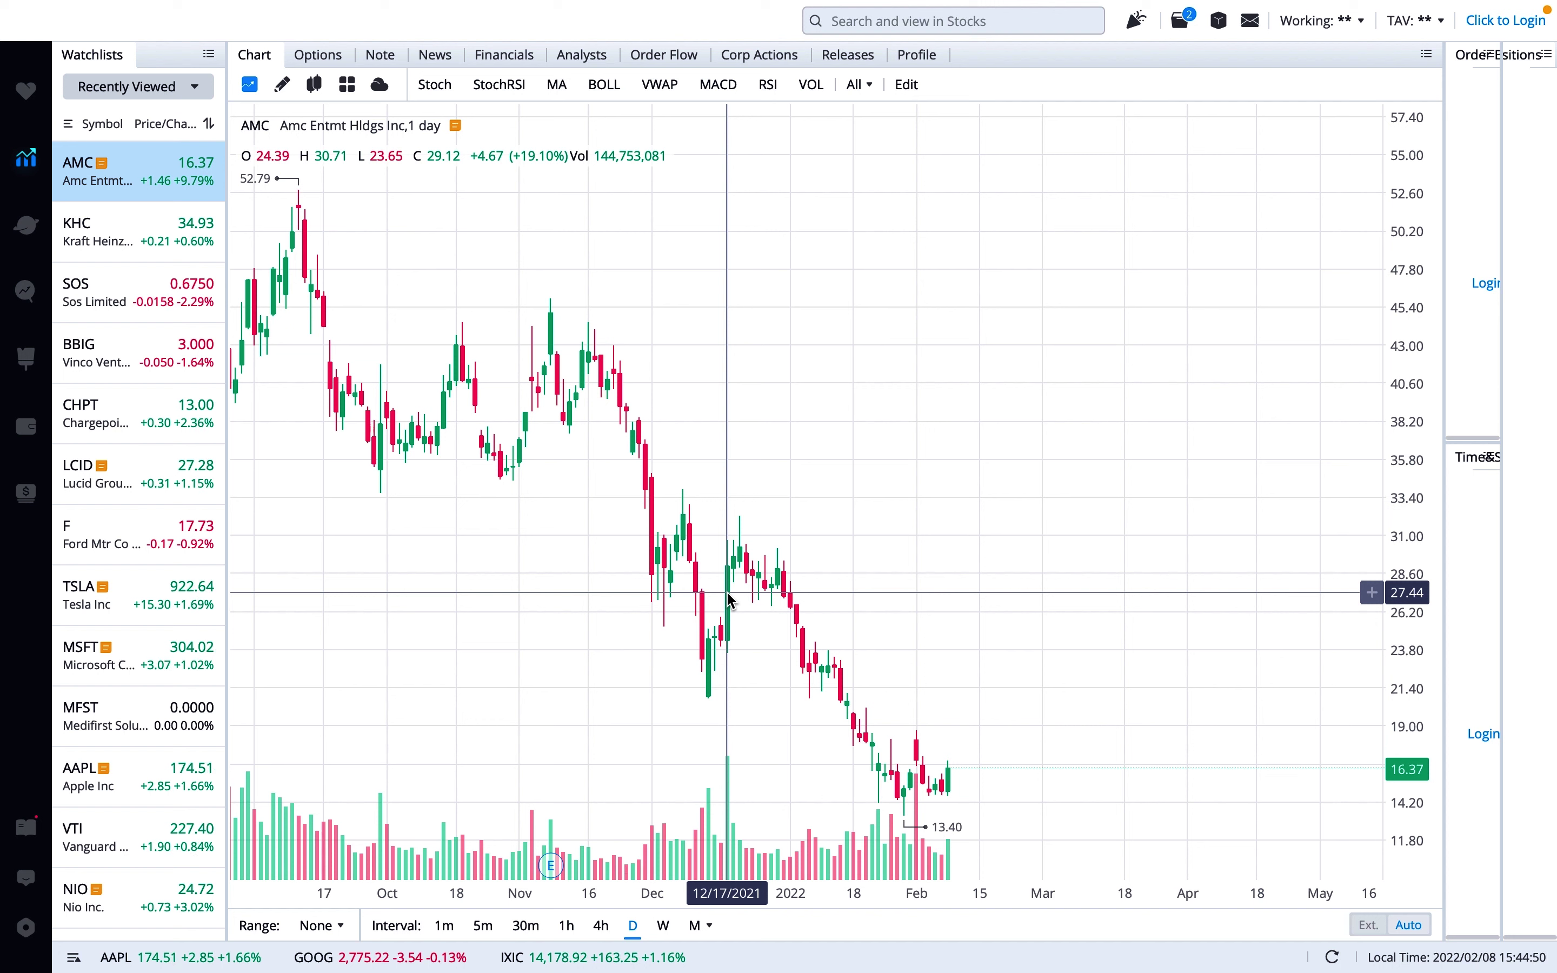
scroll(806, 628, down, 3)
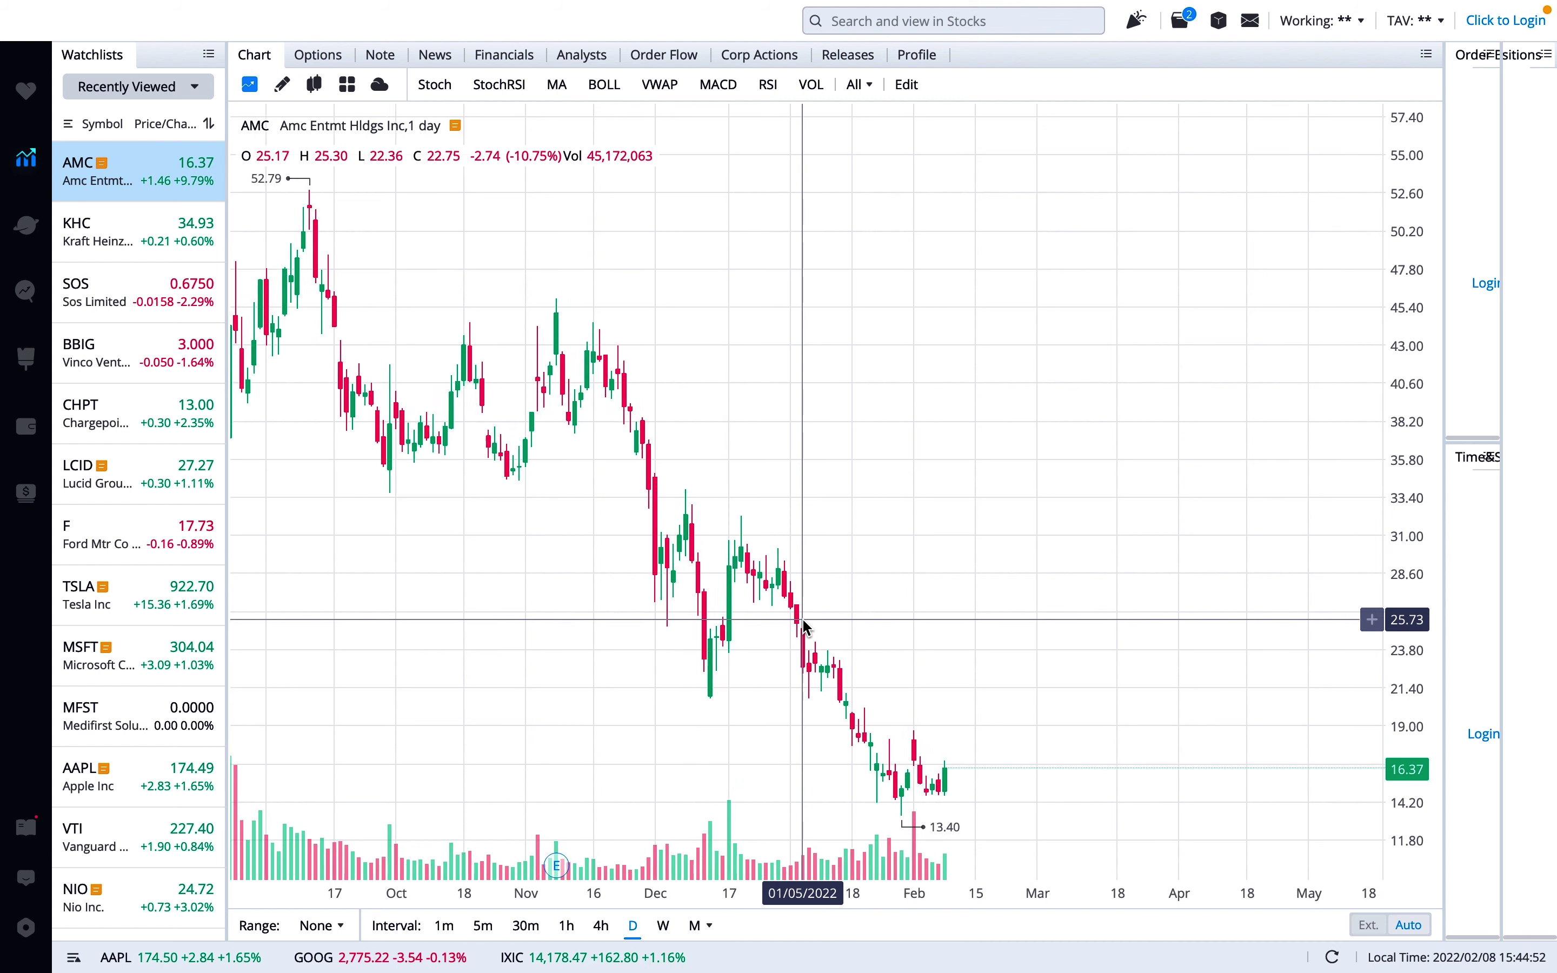
scroll(806, 628, right, 3)
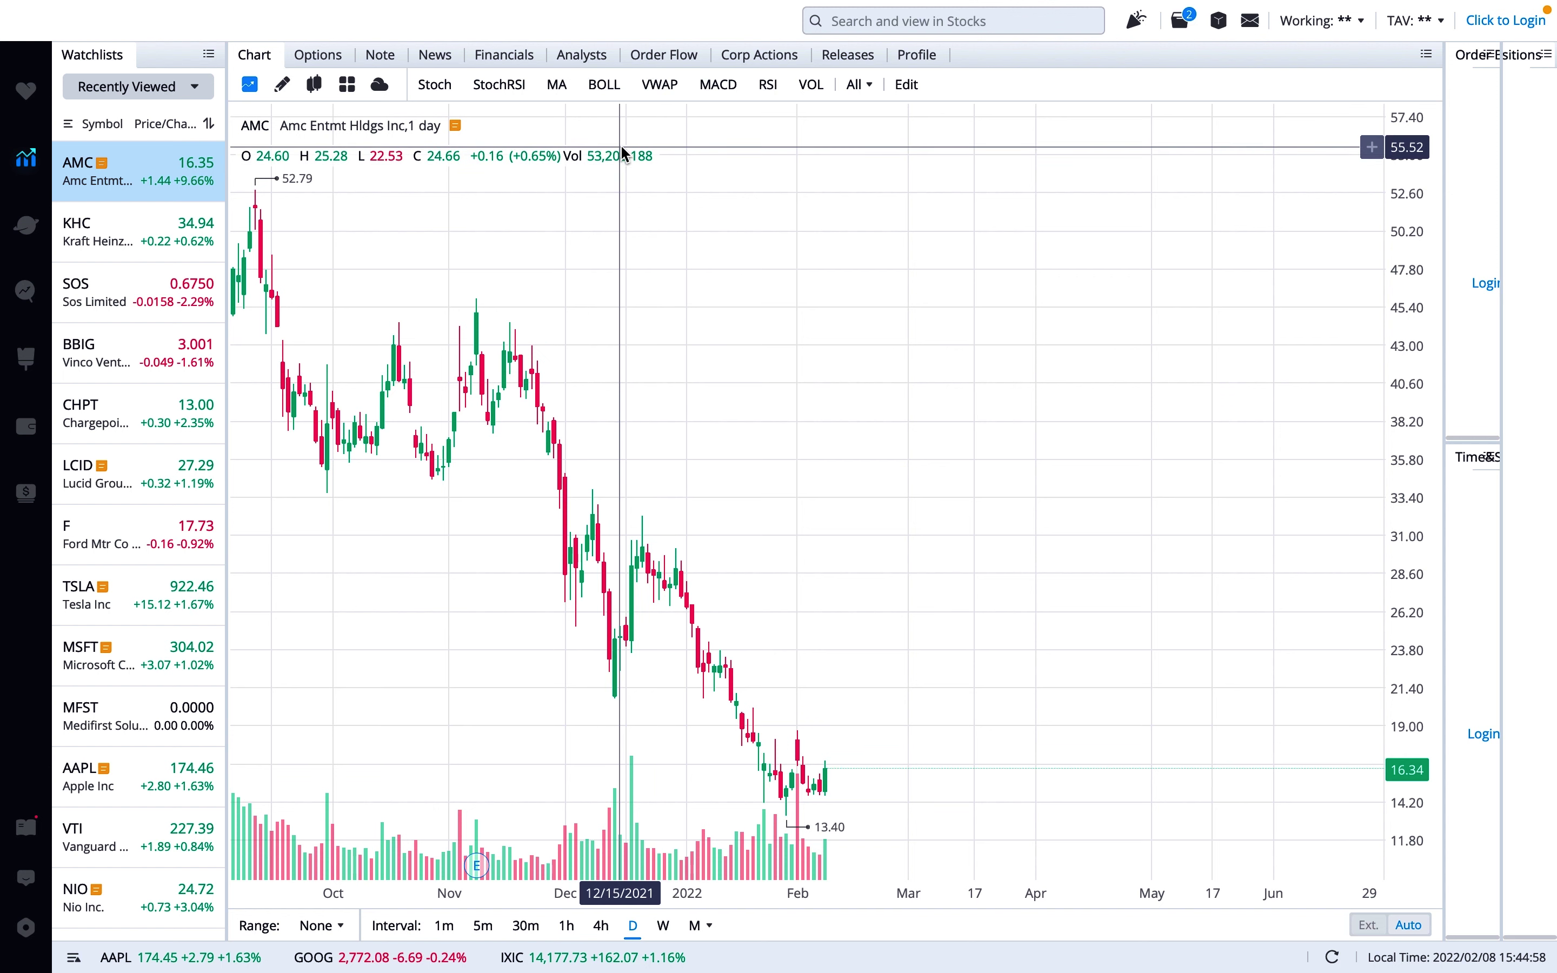
- Turn on the MA20, MA50 and MA200 moving-average lines for the AMC daily chart
click(557, 84)
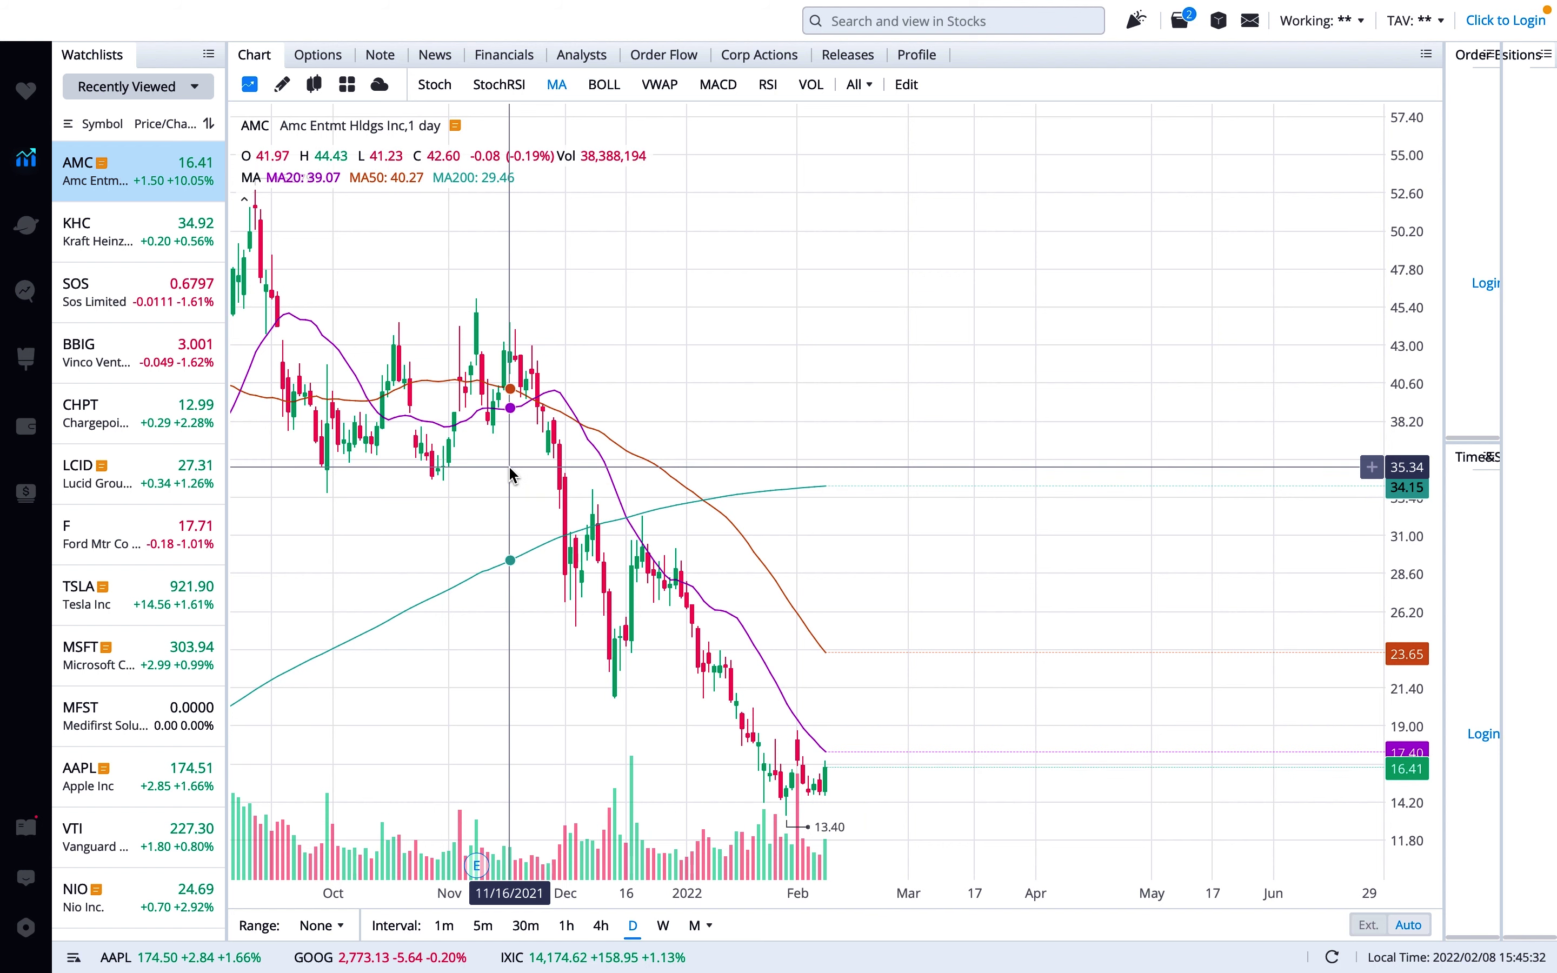
click(297, 176)
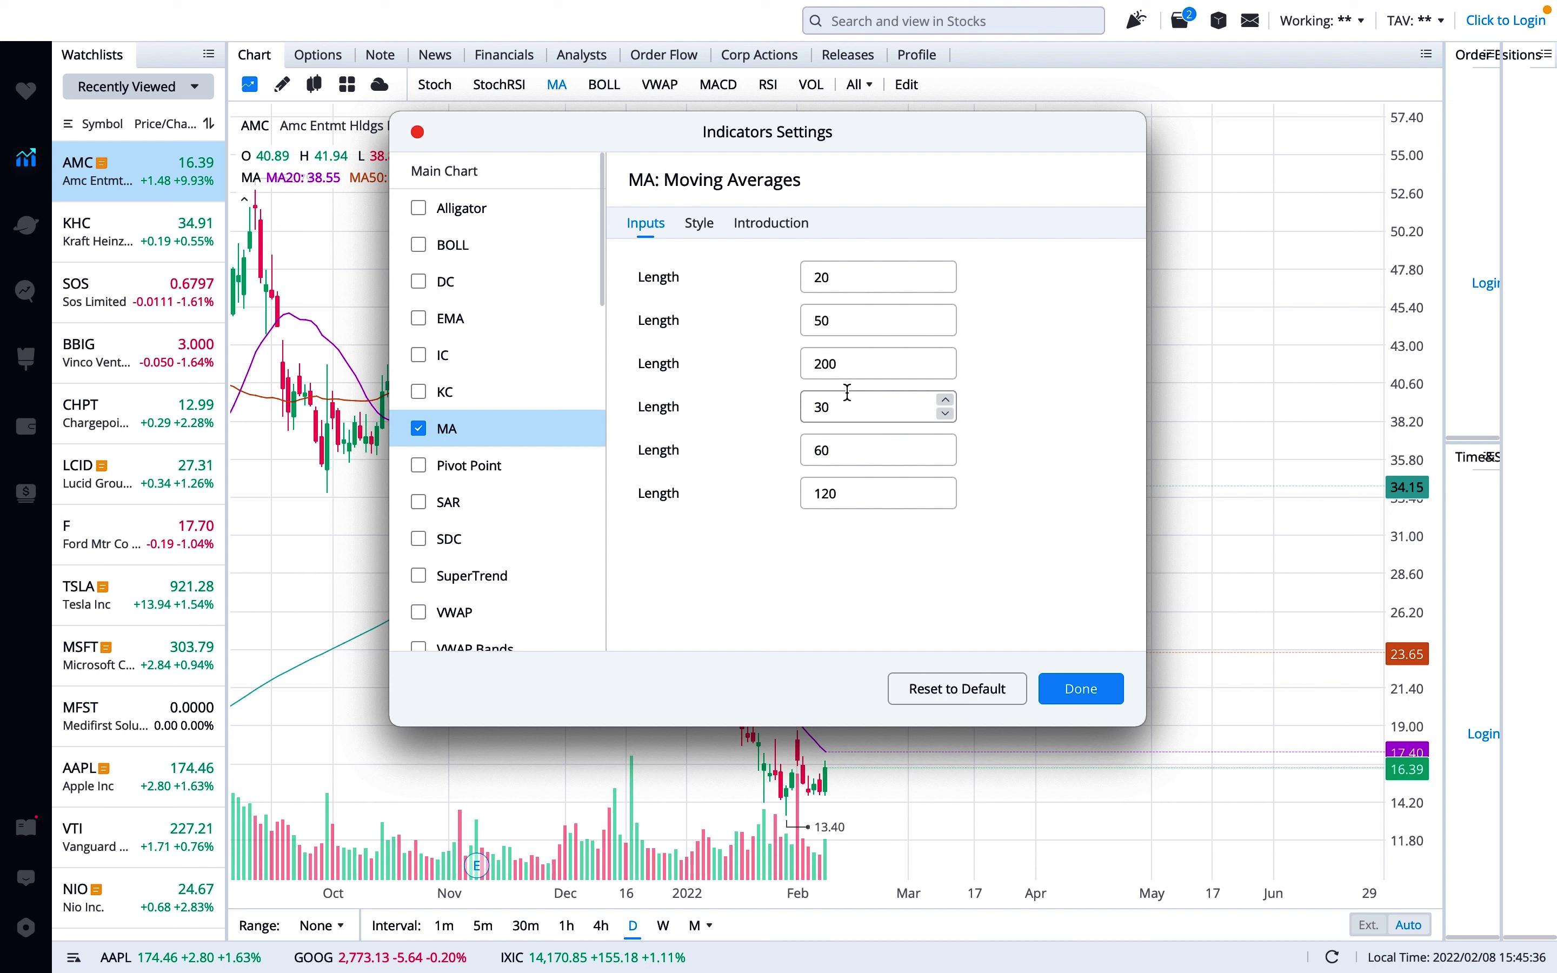
click(1087, 688)
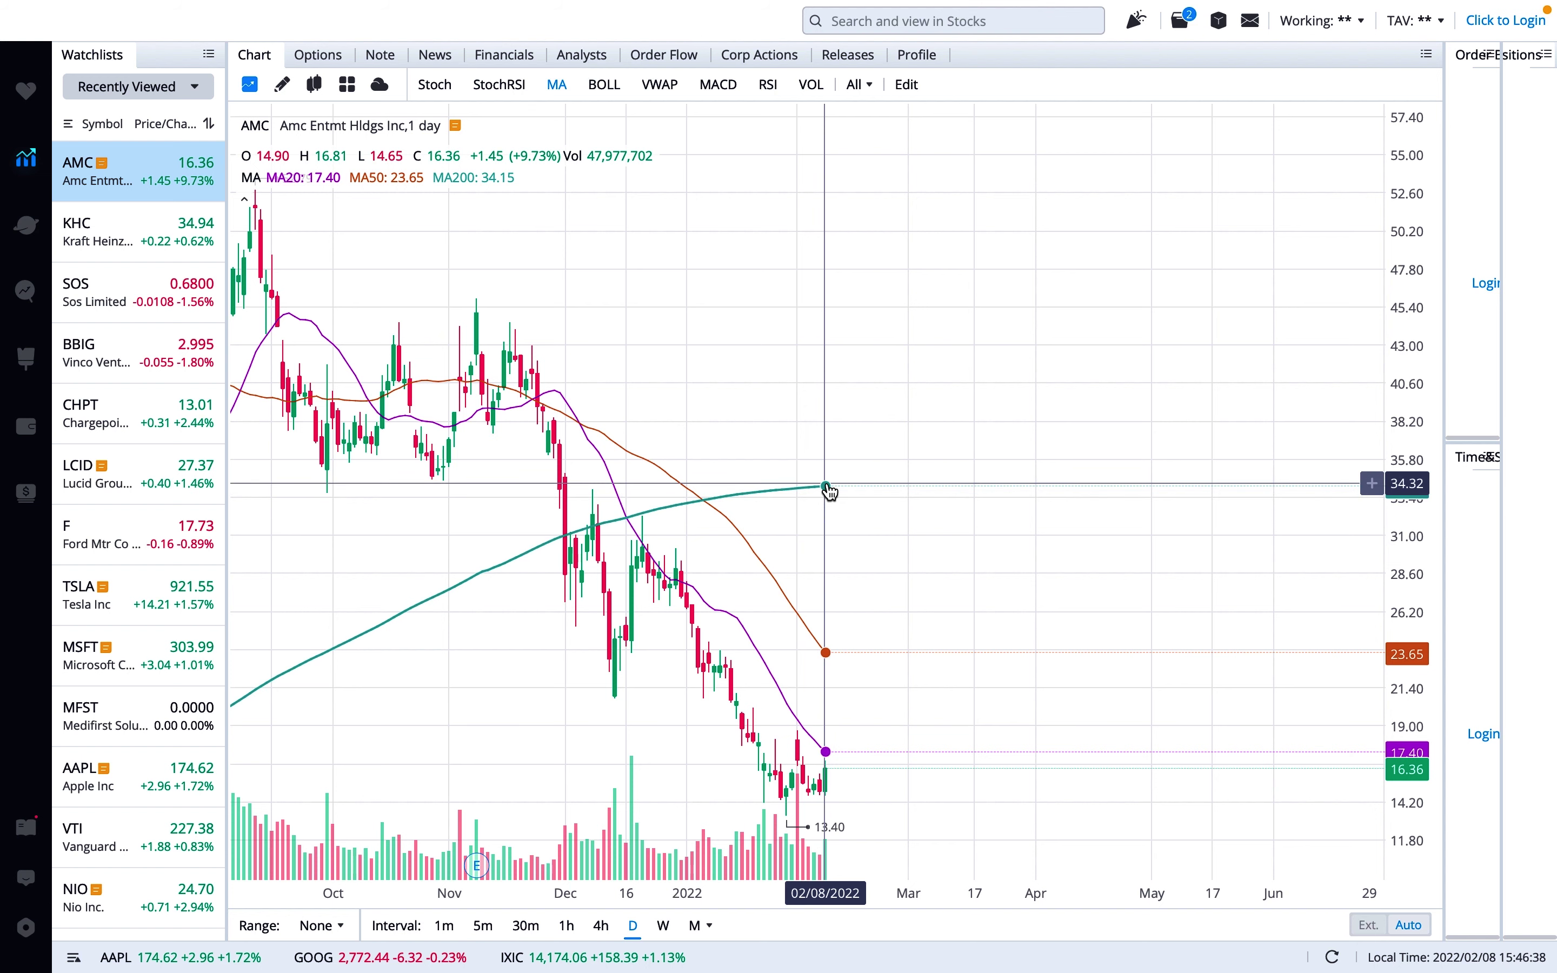
scroll(518, 582, down, 3)
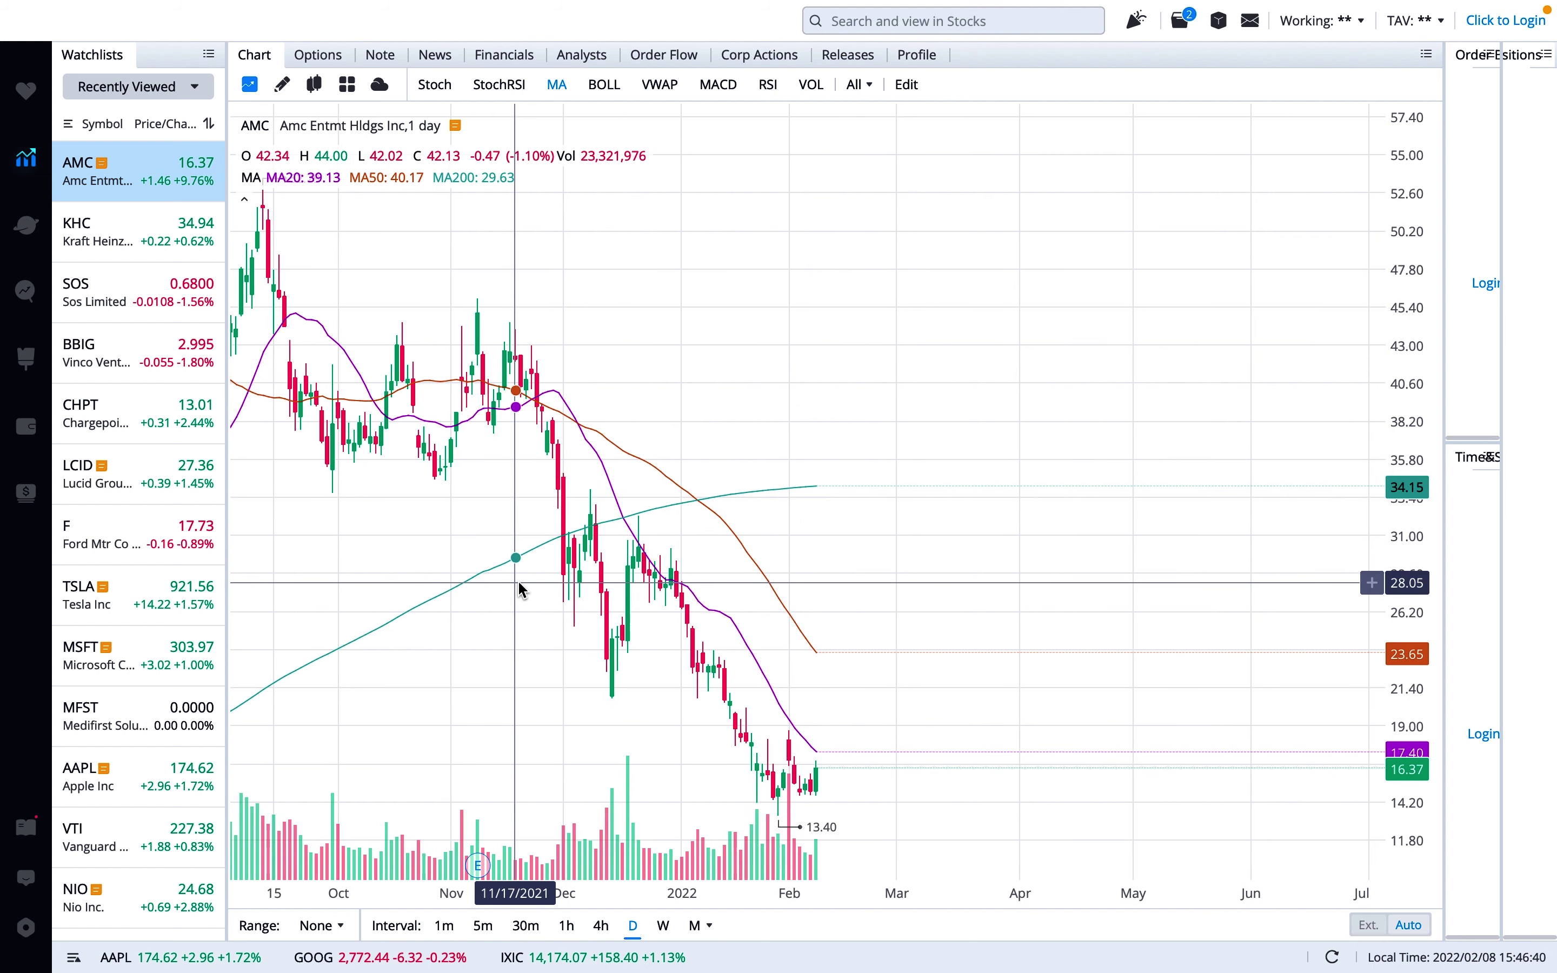
scroll(518, 581, down, 5)
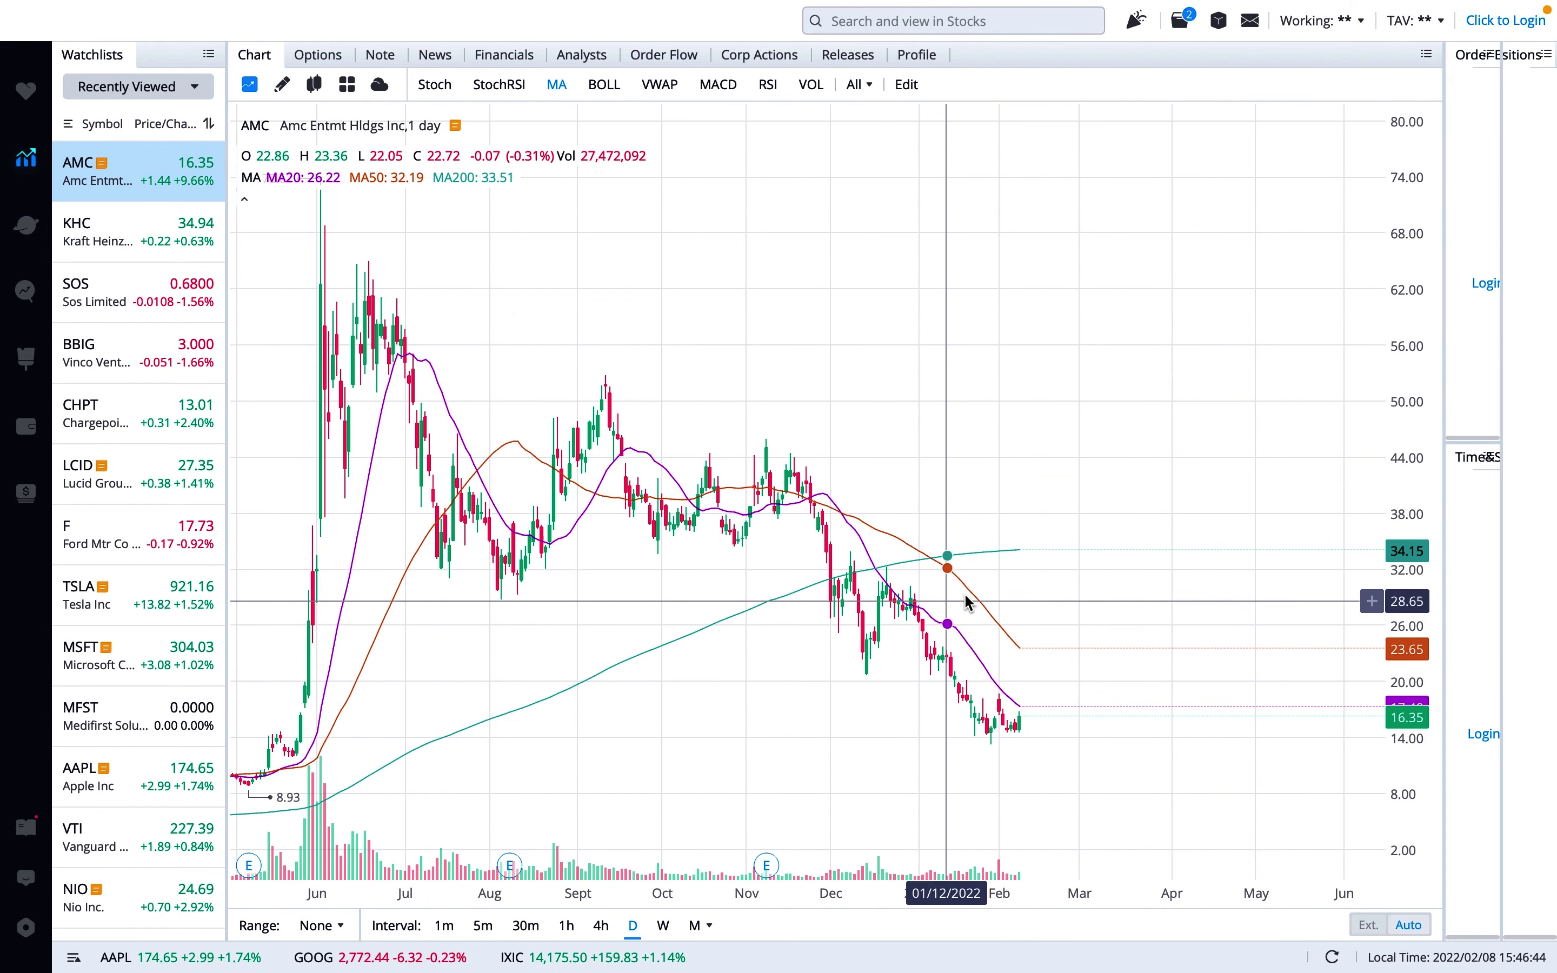
scroll(1025, 553, up, 4)
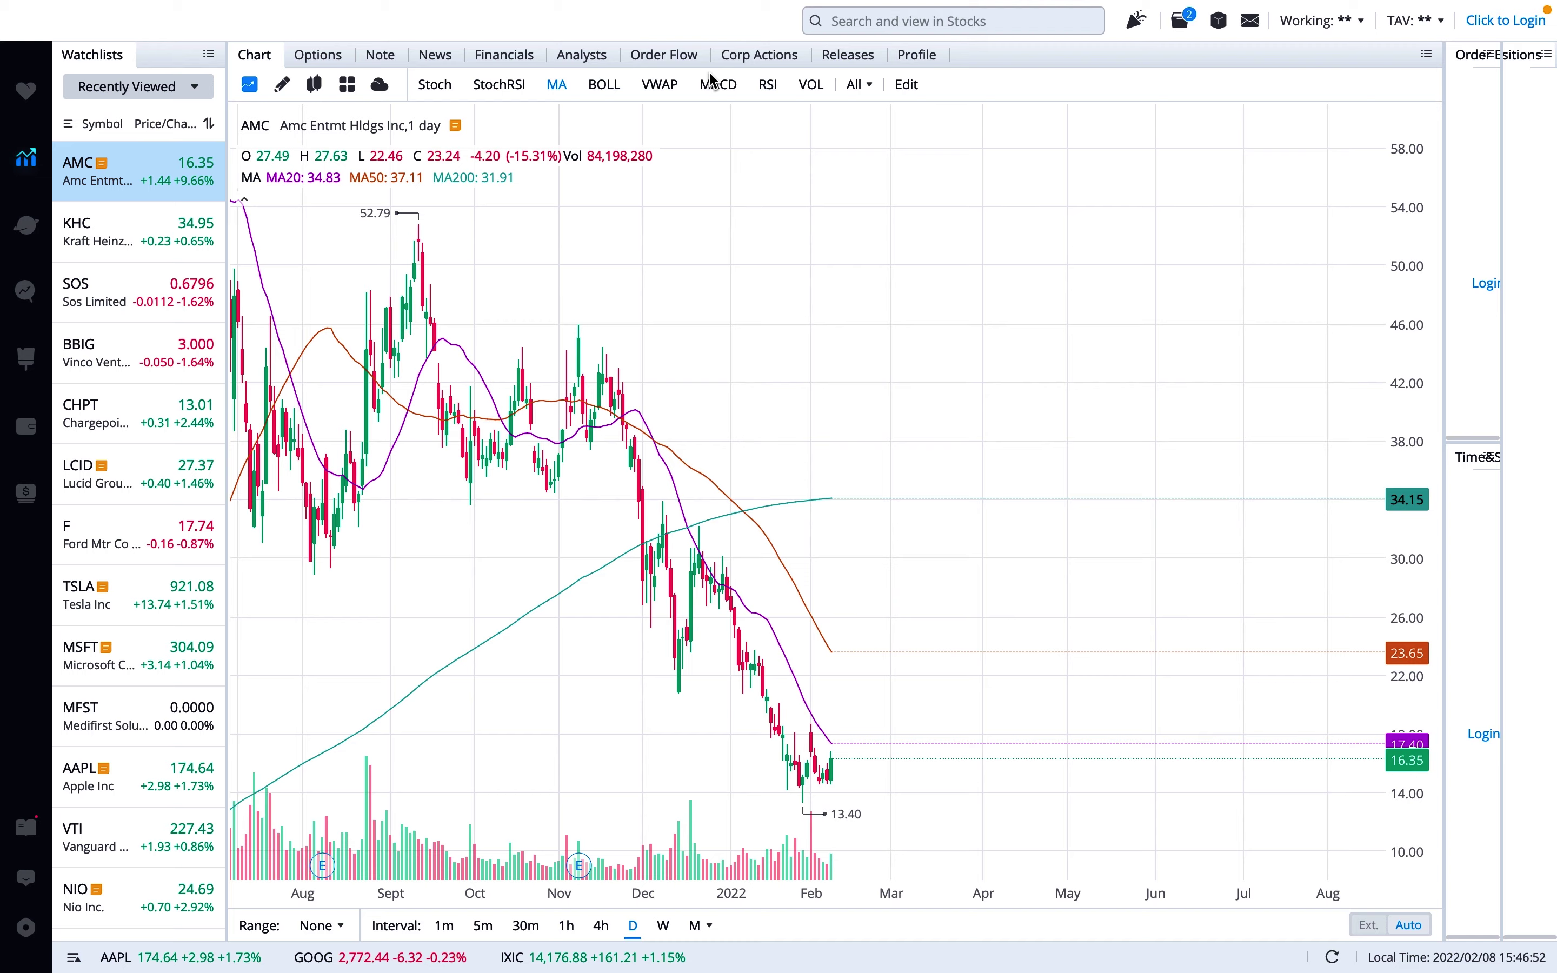
- Add the RSI(14) pane under the AMC chart and zoom around its late-January dip below 30
click(765, 85)
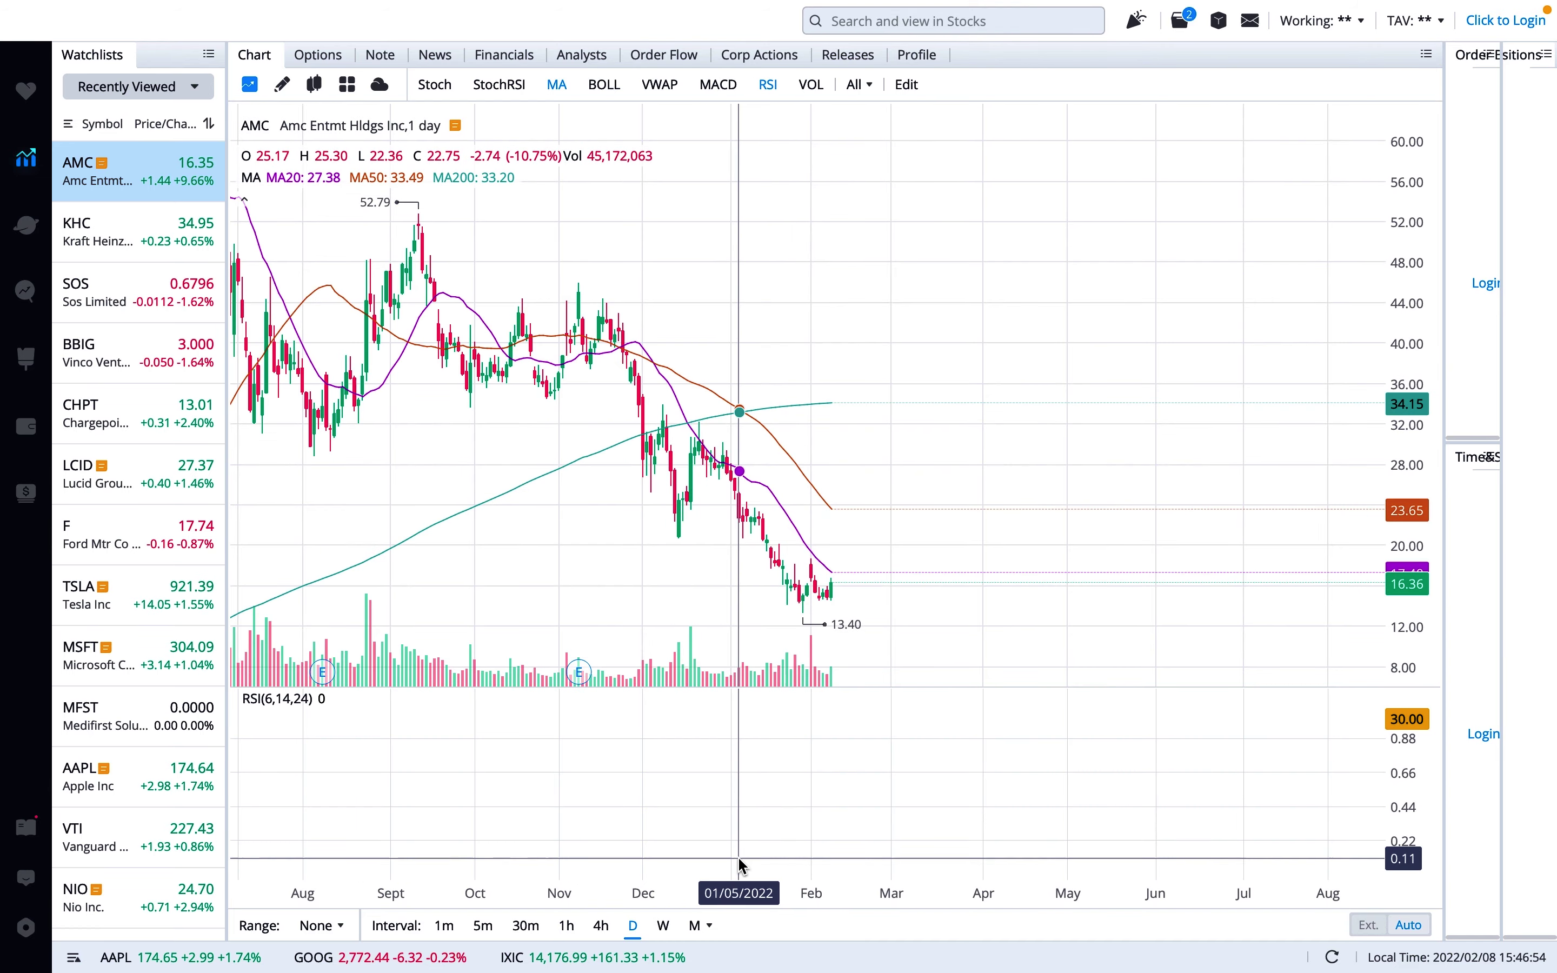
scroll(760, 697, down, 5)
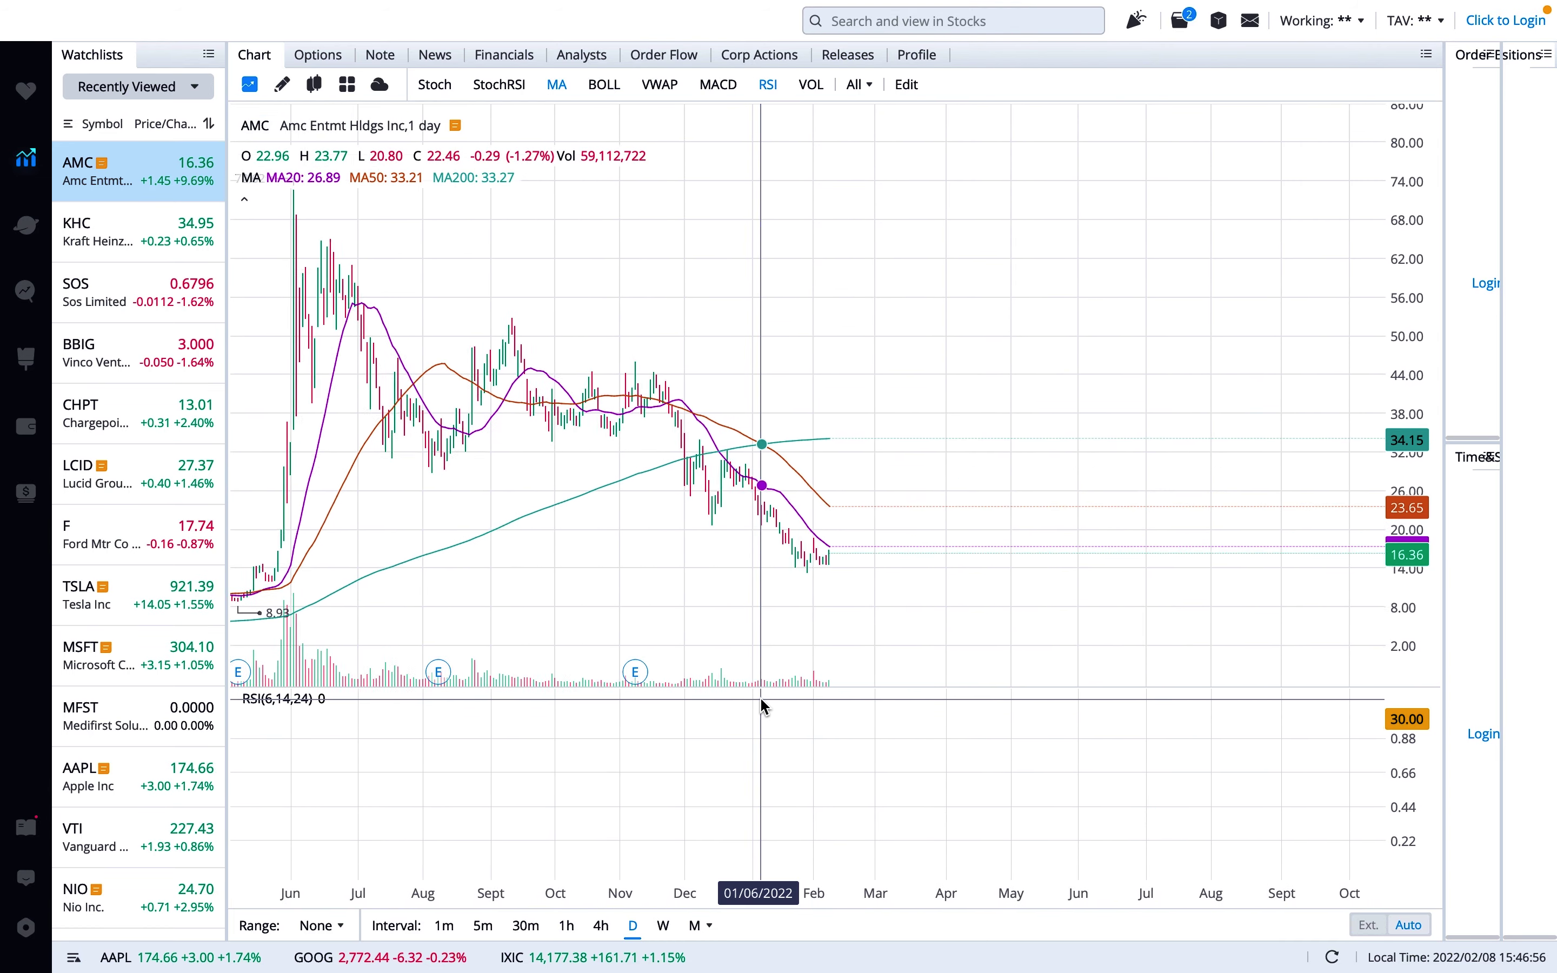
scroll(759, 592, left, 3)
scroll(761, 596, down, 6)
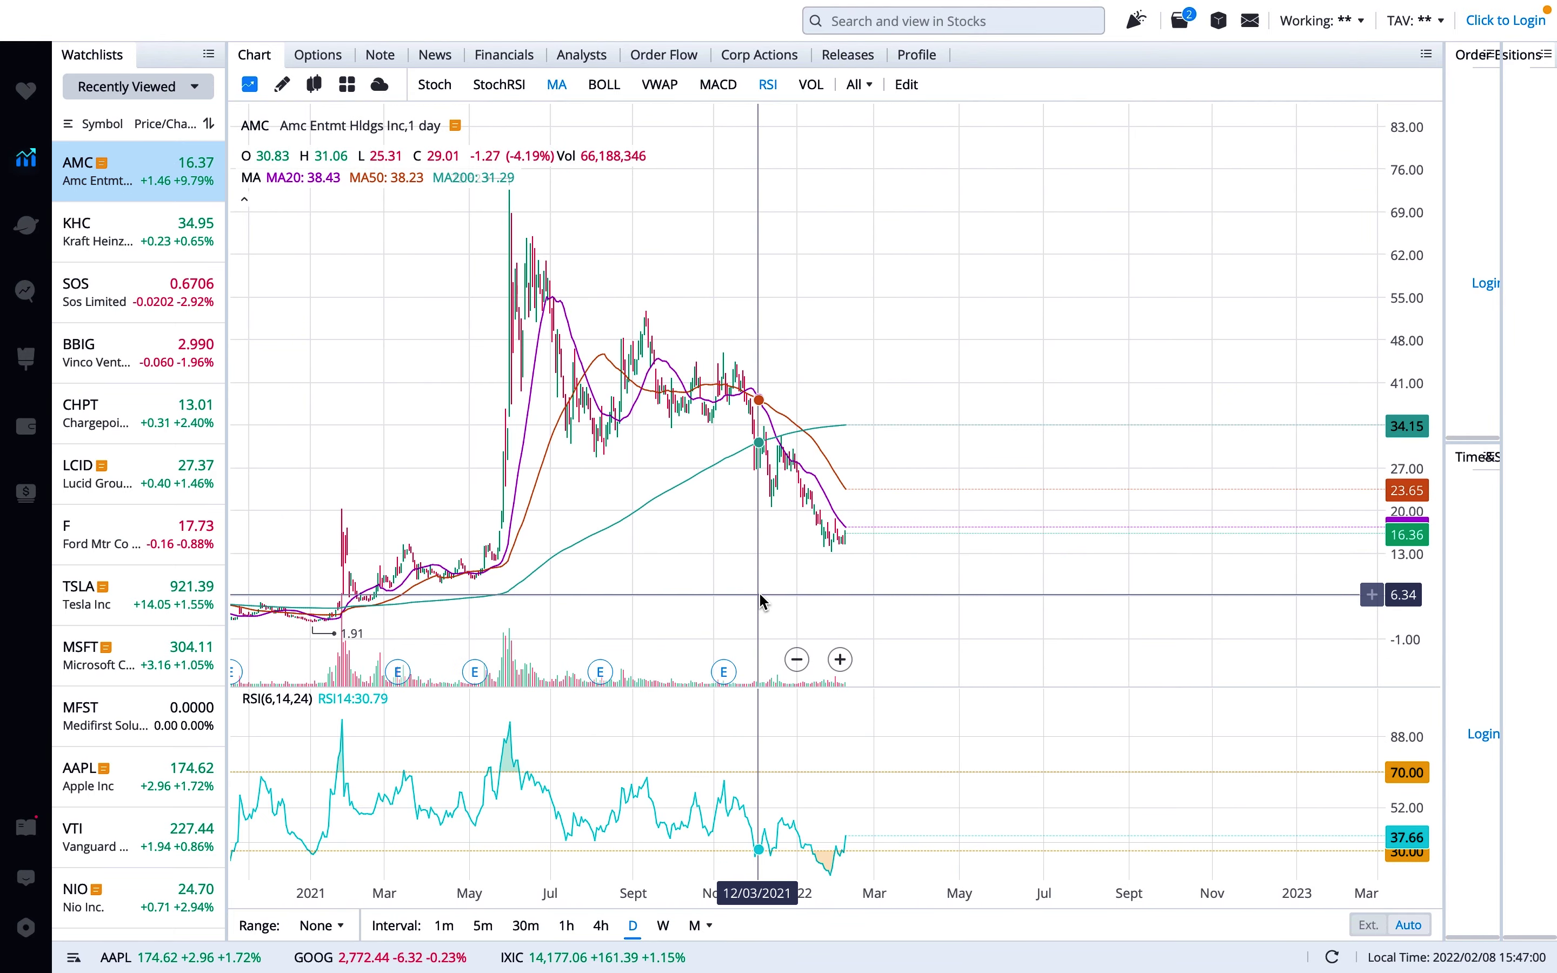
scroll(759, 593, up, 2)
scroll(903, 721, down, 1)
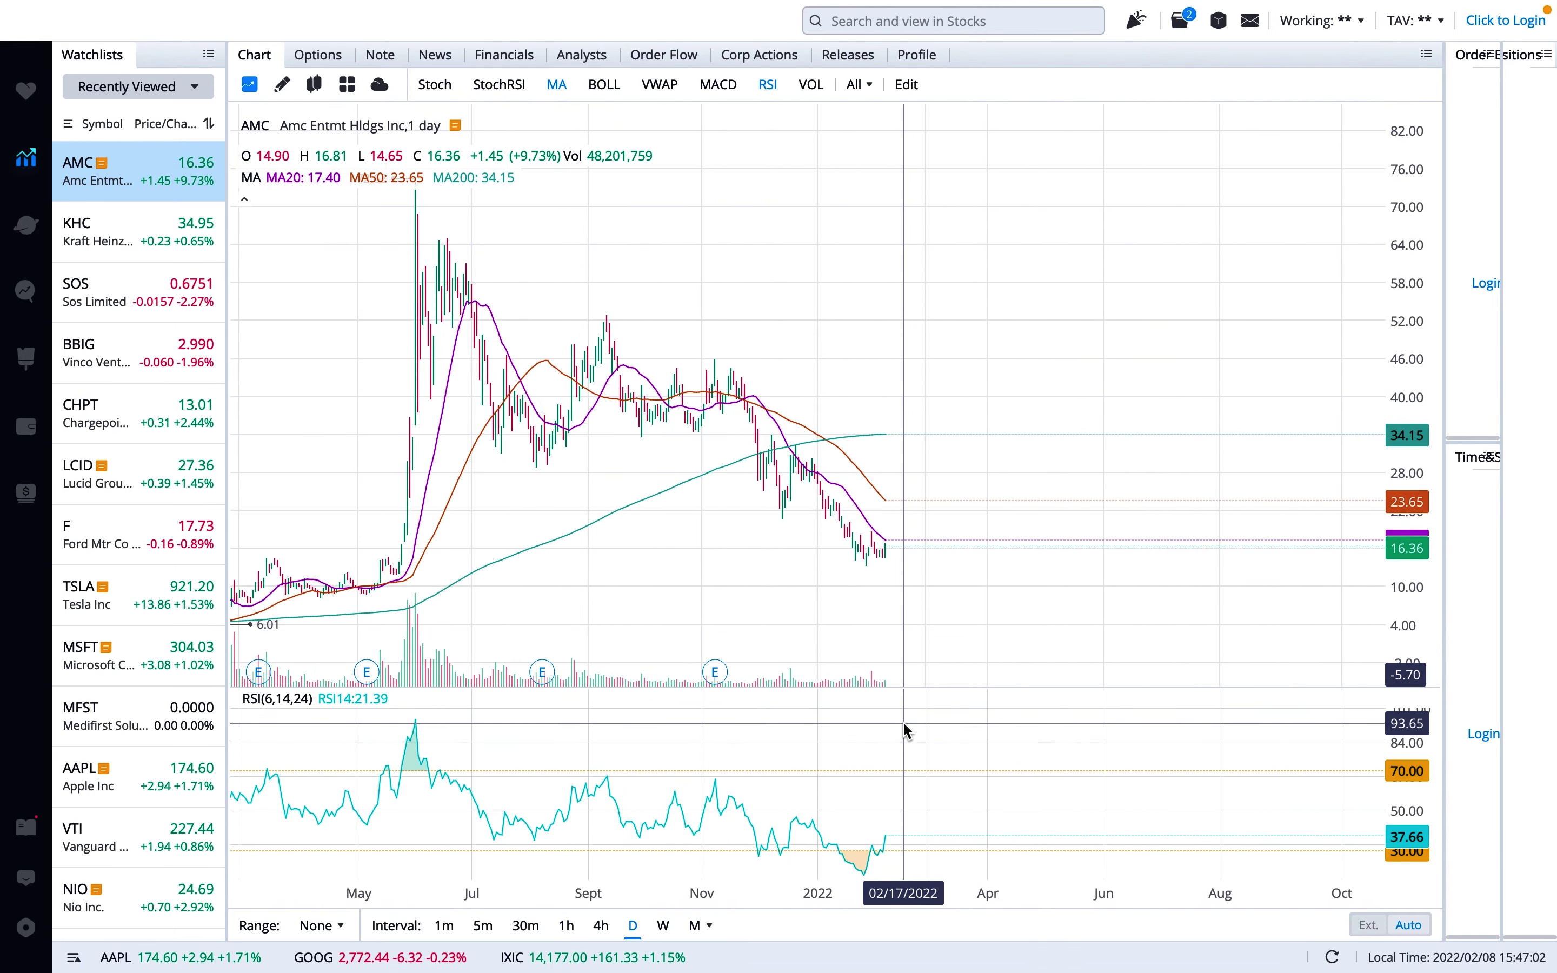
scroll(904, 724, up, 3)
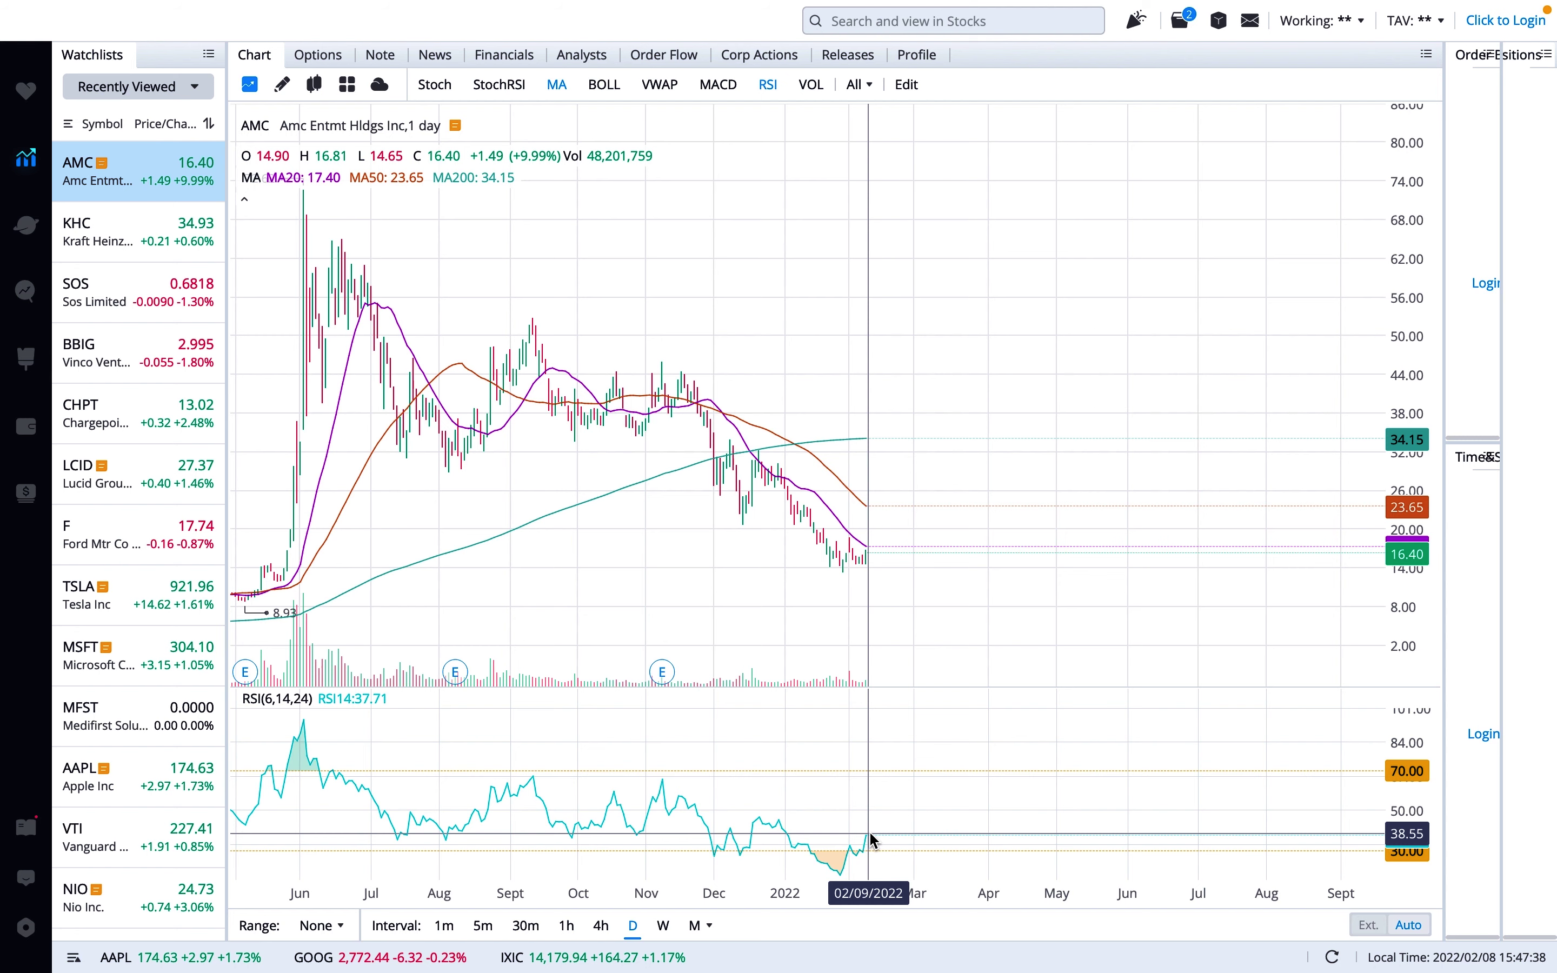
scroll(869, 835, up, 4)
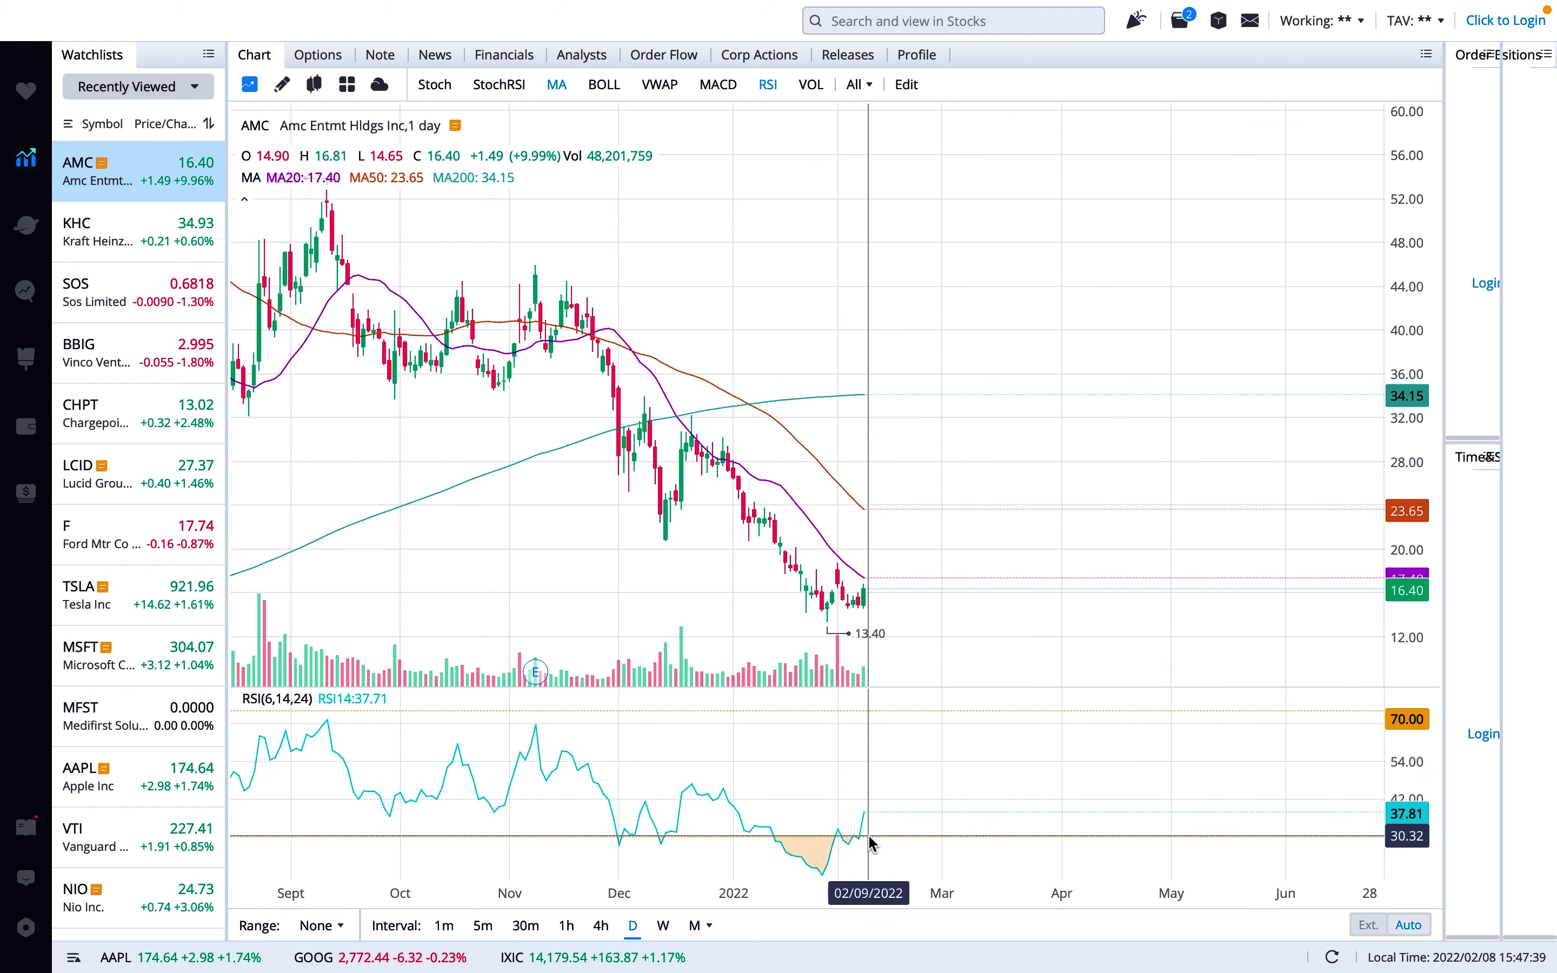
scroll(870, 838, up, 4)
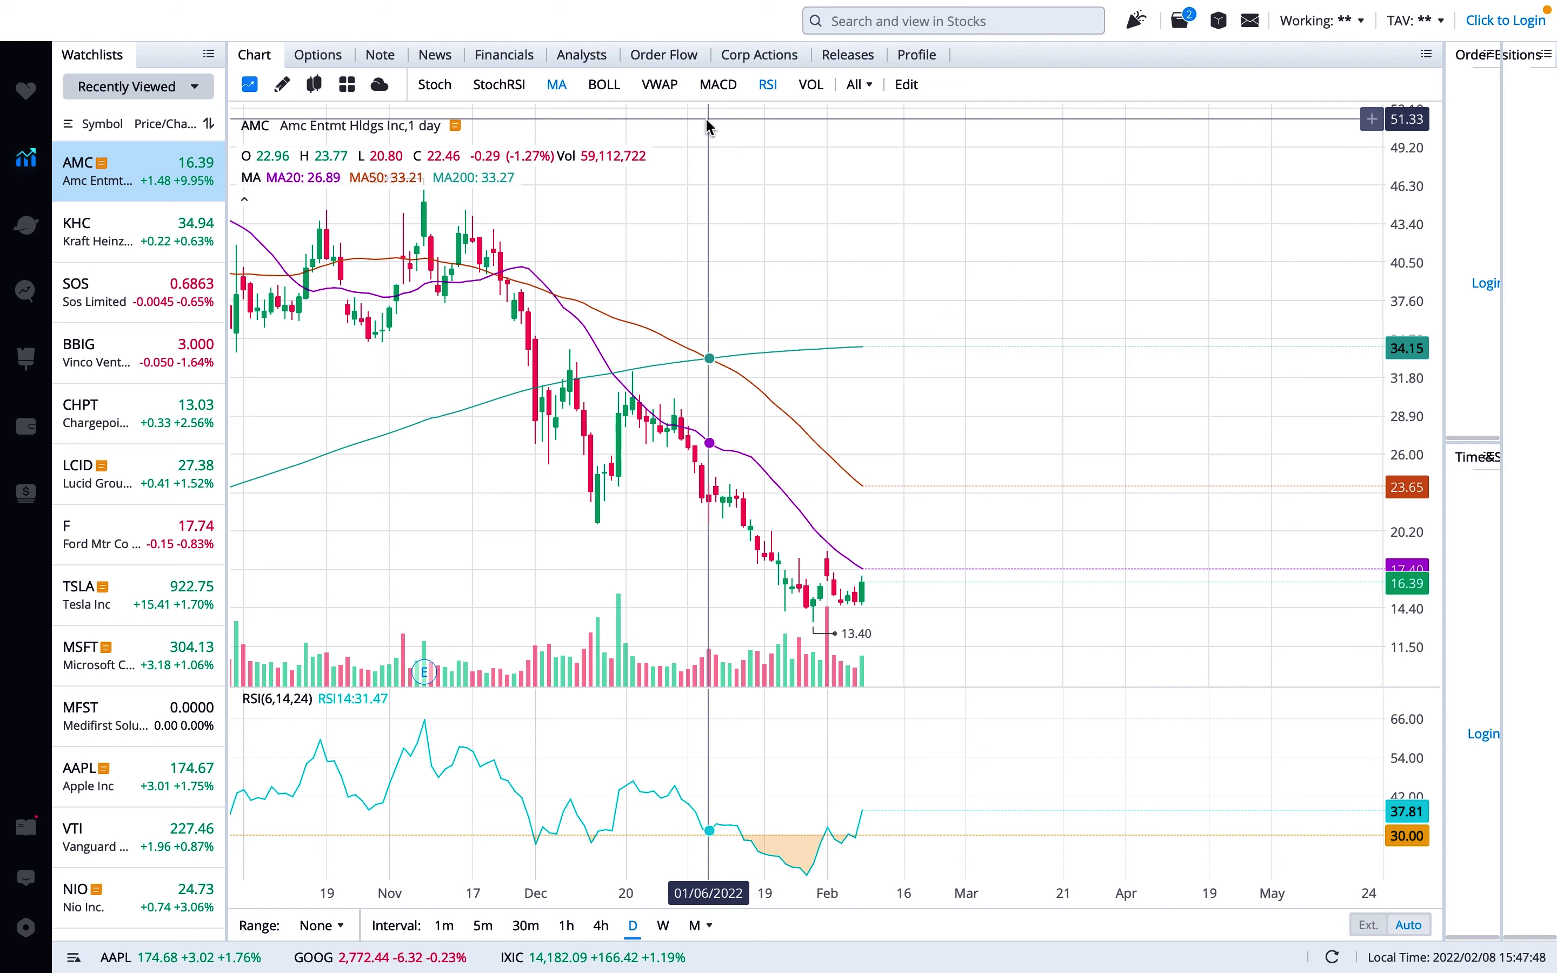
- Add a MACD(12,26,9) pane beneath the RSI panel and zoom in on recent candles
click(718, 87)
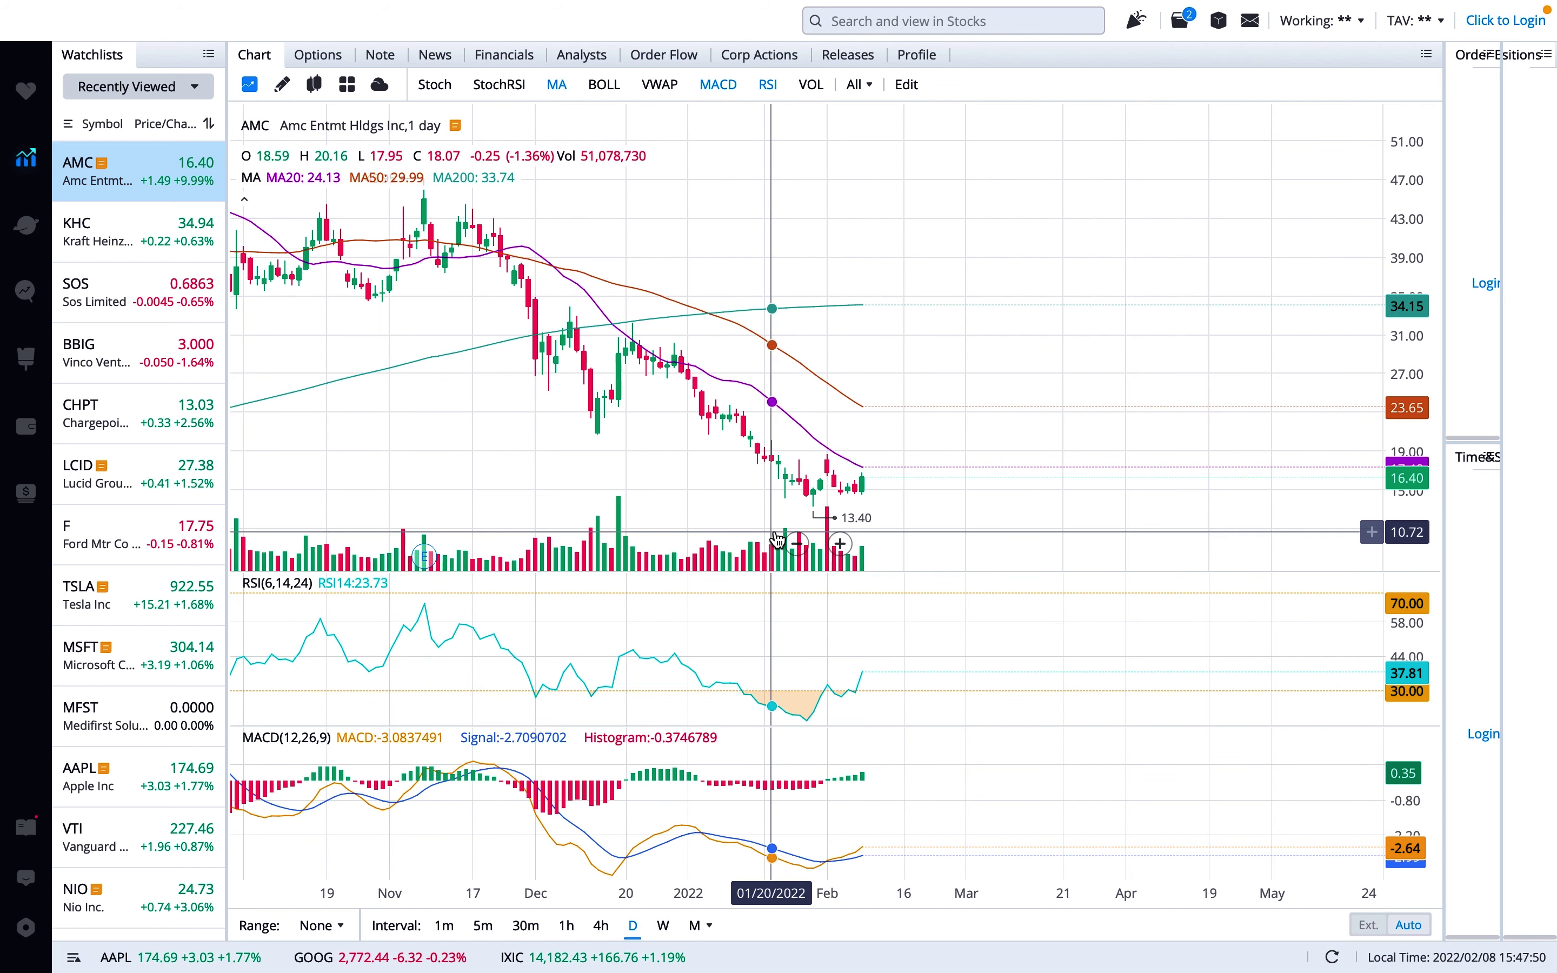
scroll(856, 827, up, 2)
scroll(856, 827, up, 3)
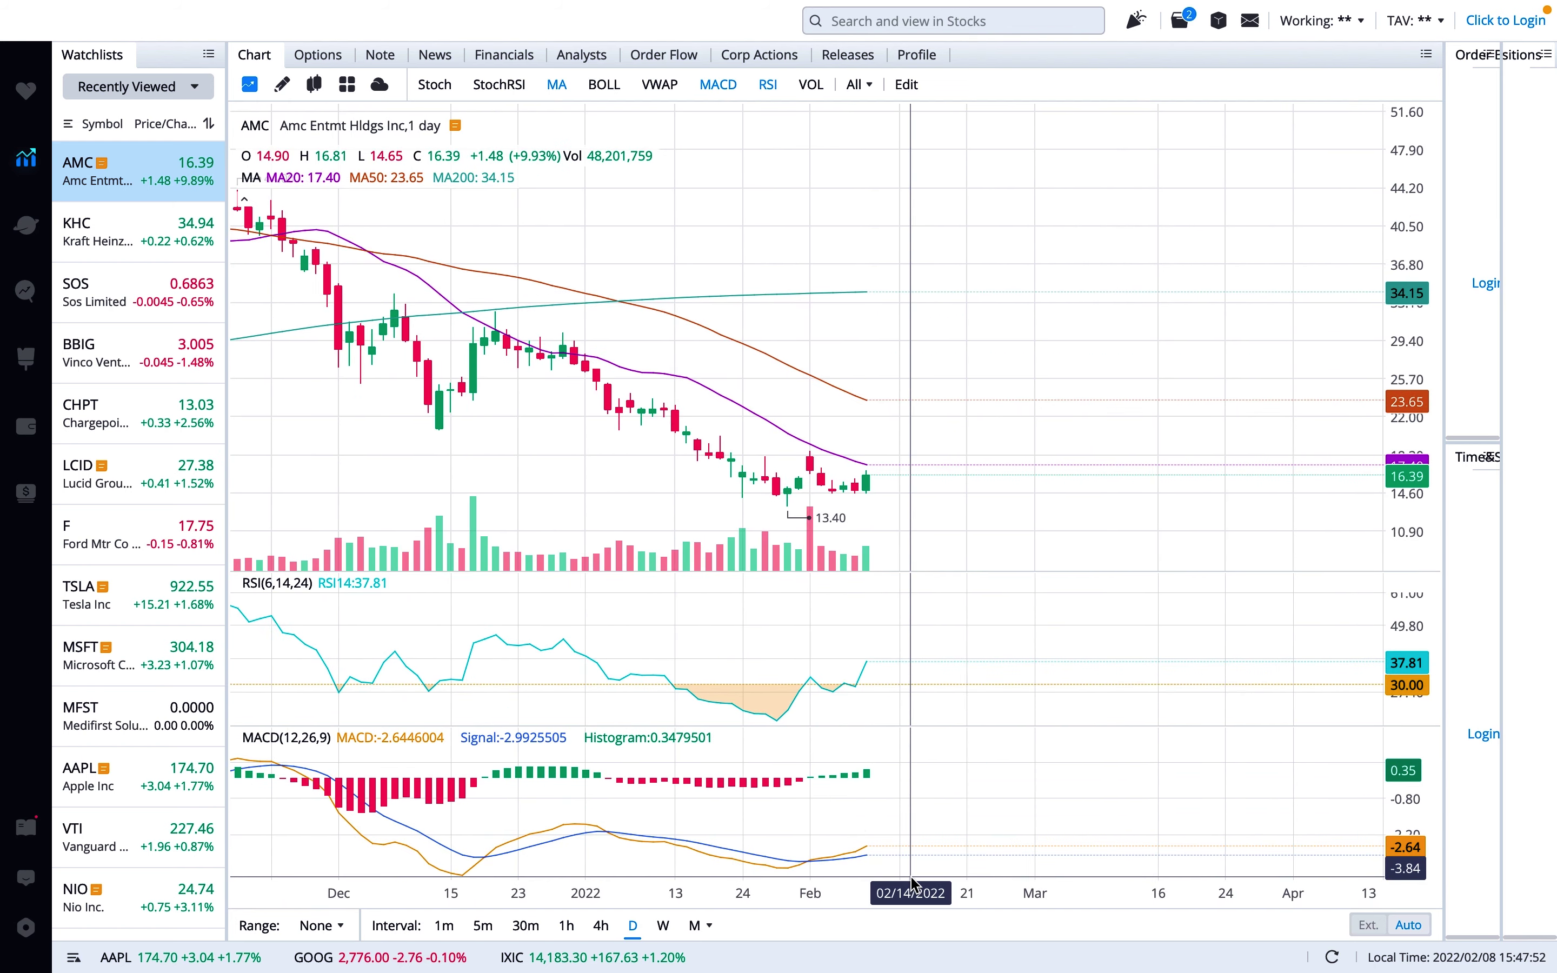
scroll(877, 795, down, 1)
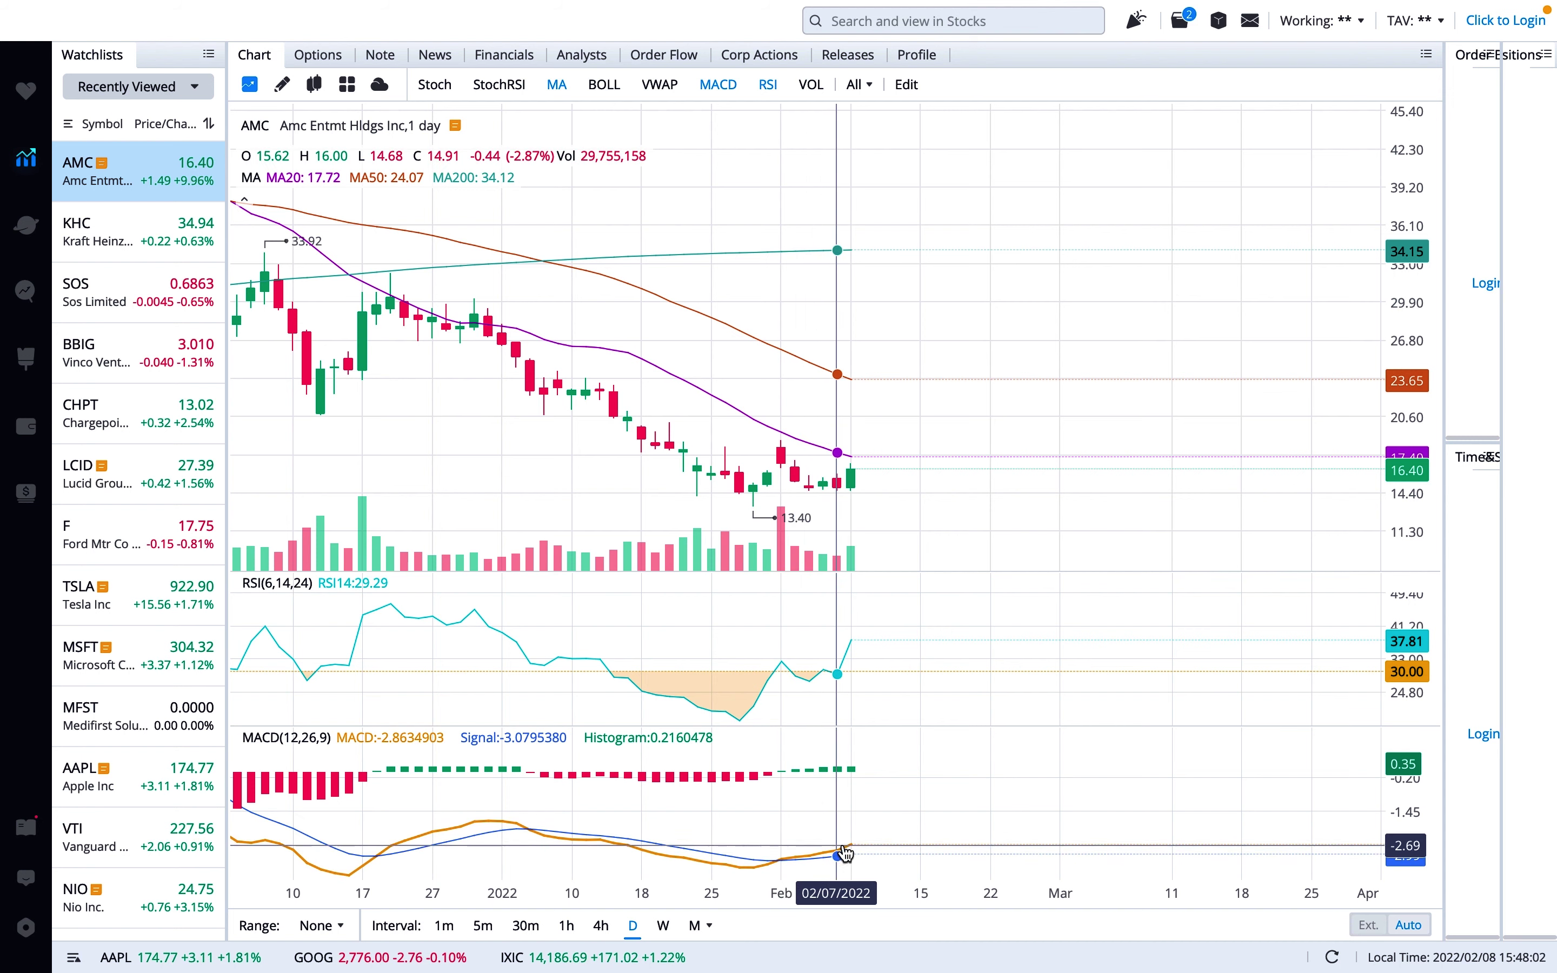
scroll(847, 854, up, 5)
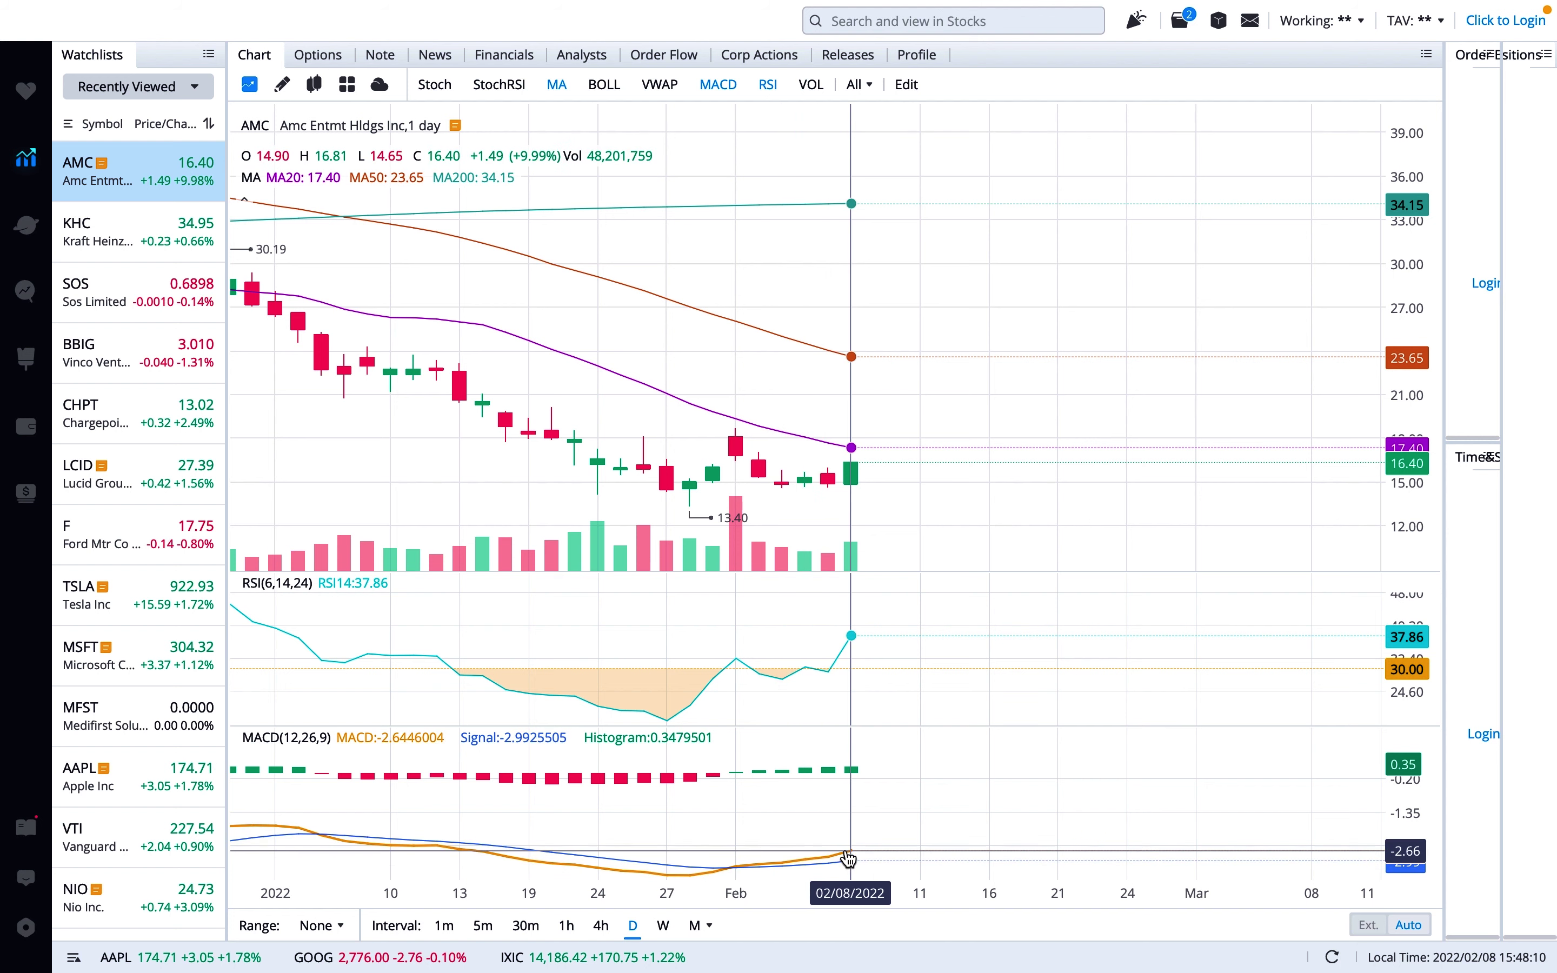
scroll(849, 859, up, 3)
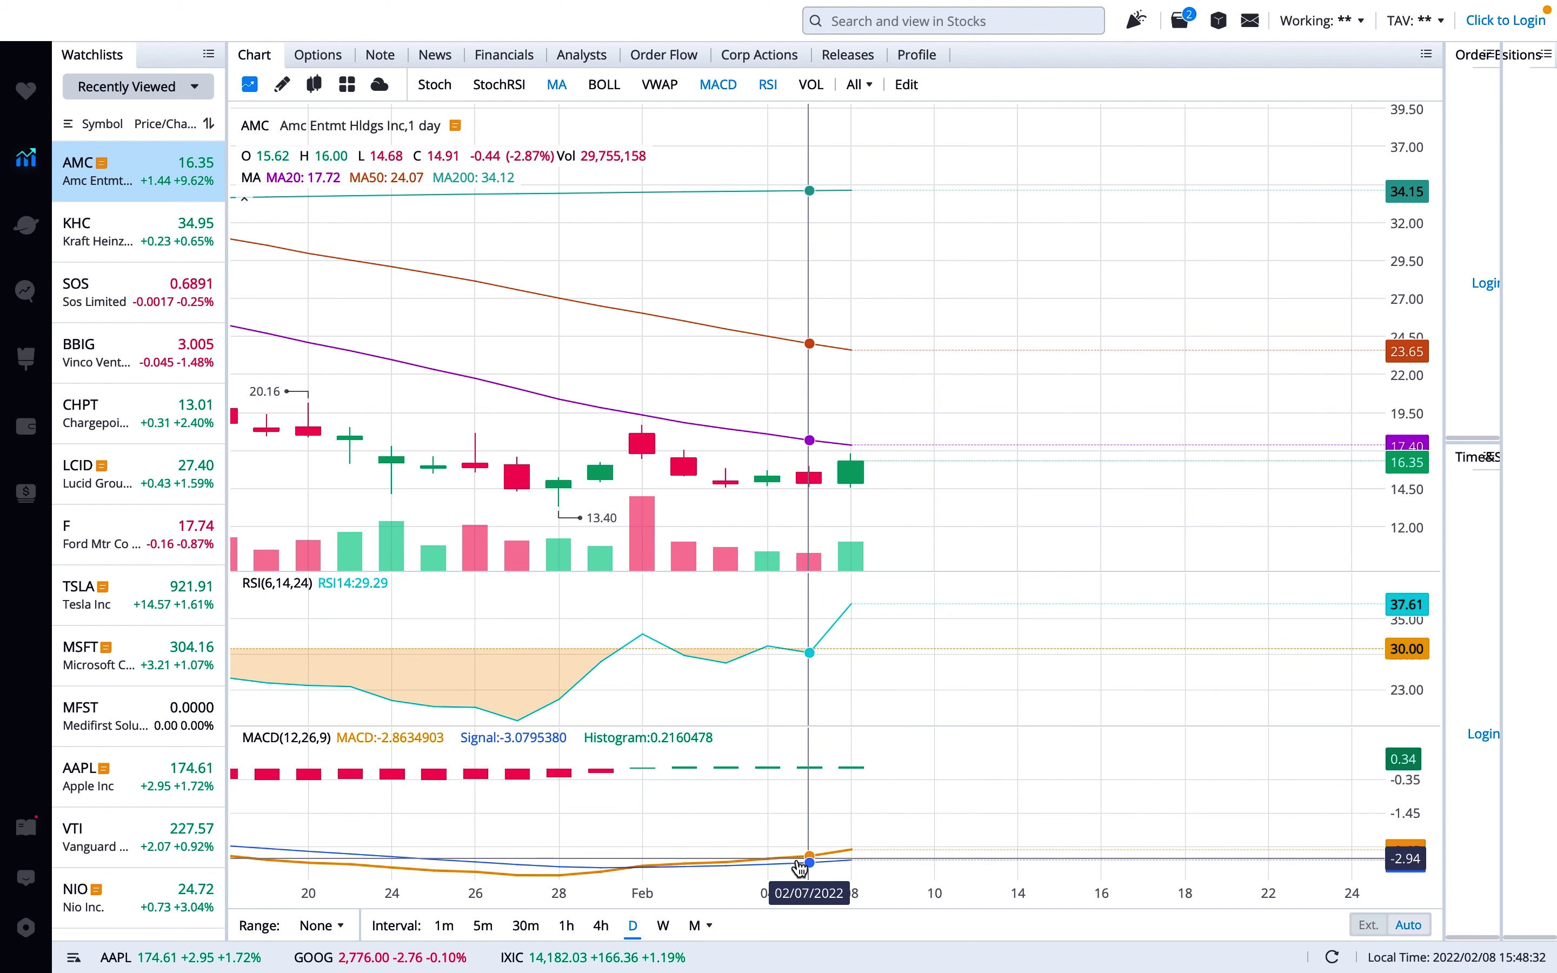
scroll(825, 455, down, 1)
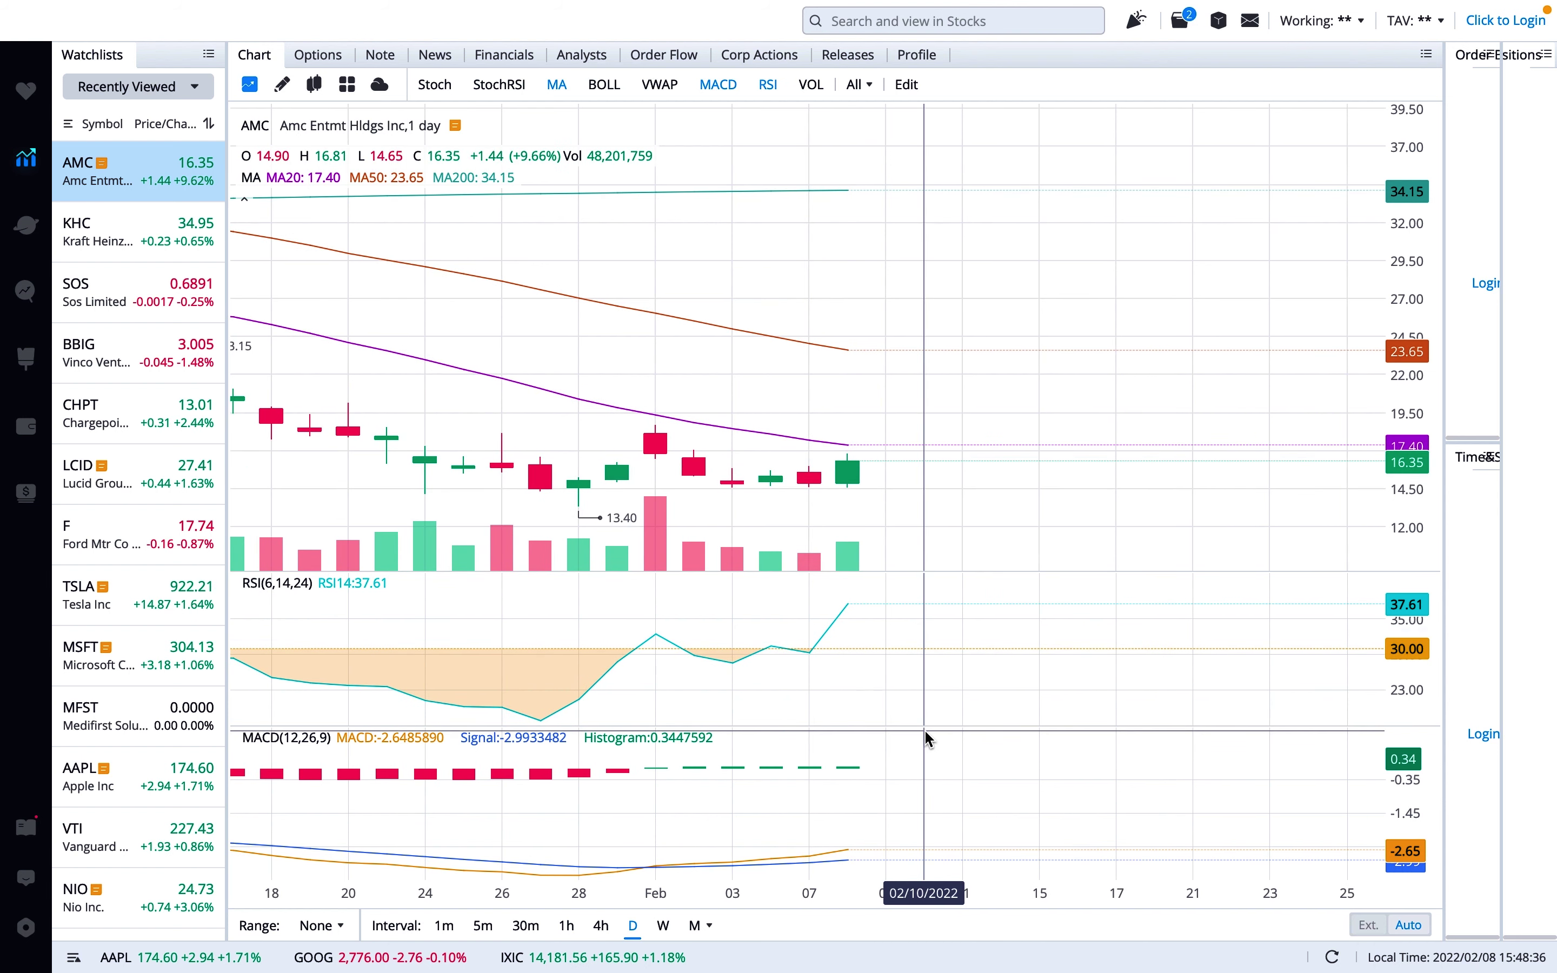
- Zoom in on the most recent AMC candles and pan back through the earlier bars
click(841, 544)
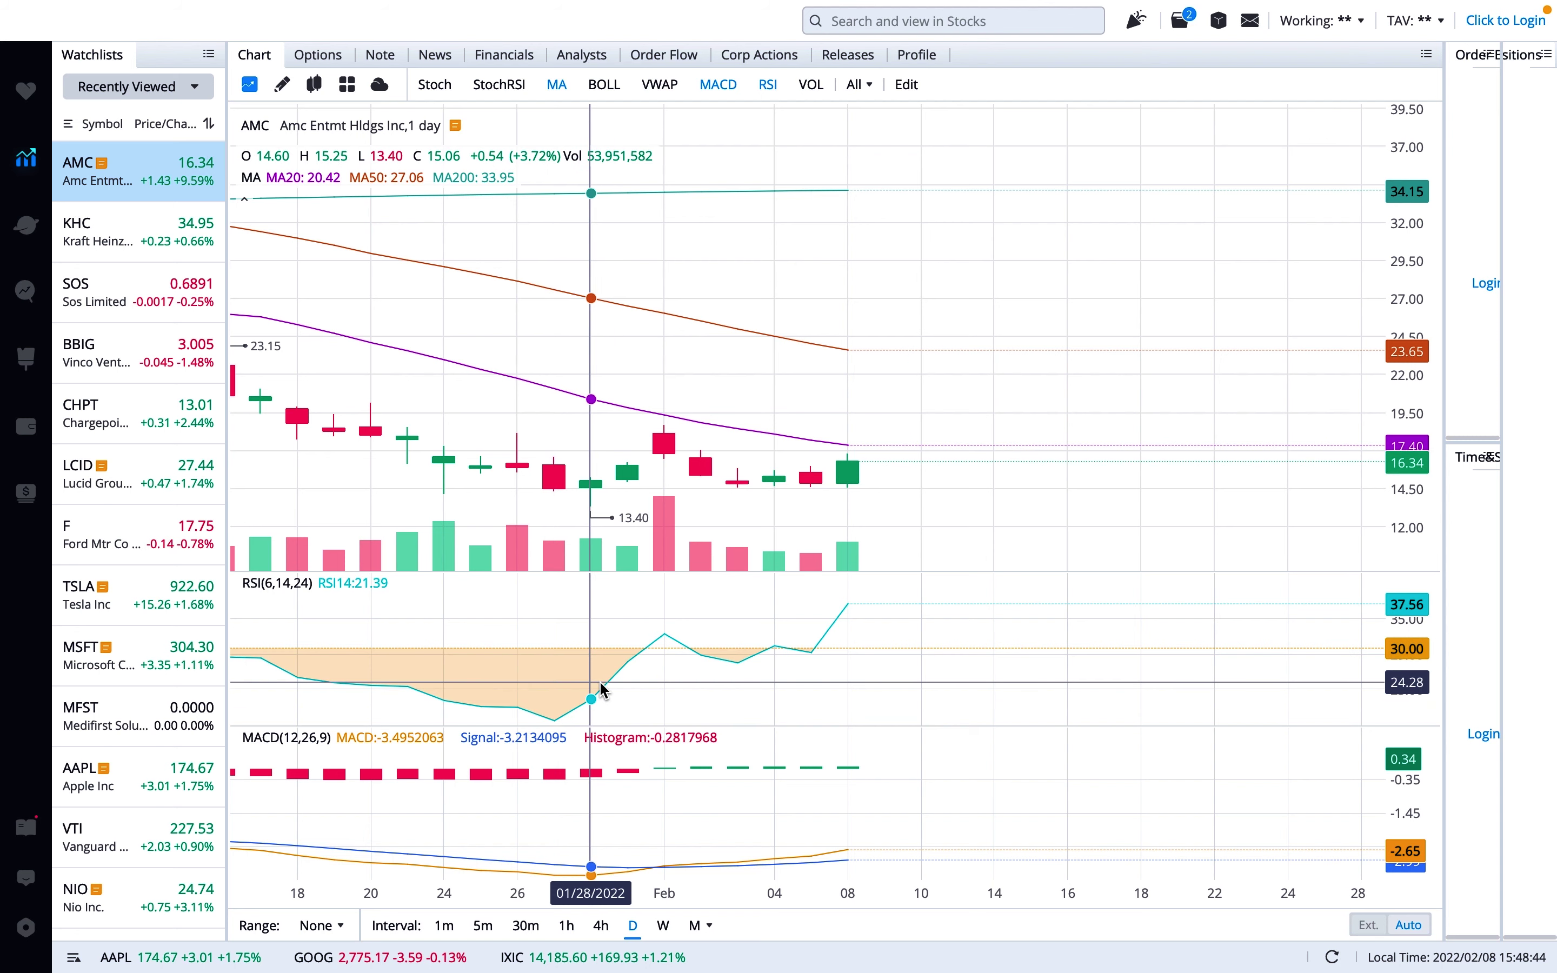
scroll(700, 653, down, 1)
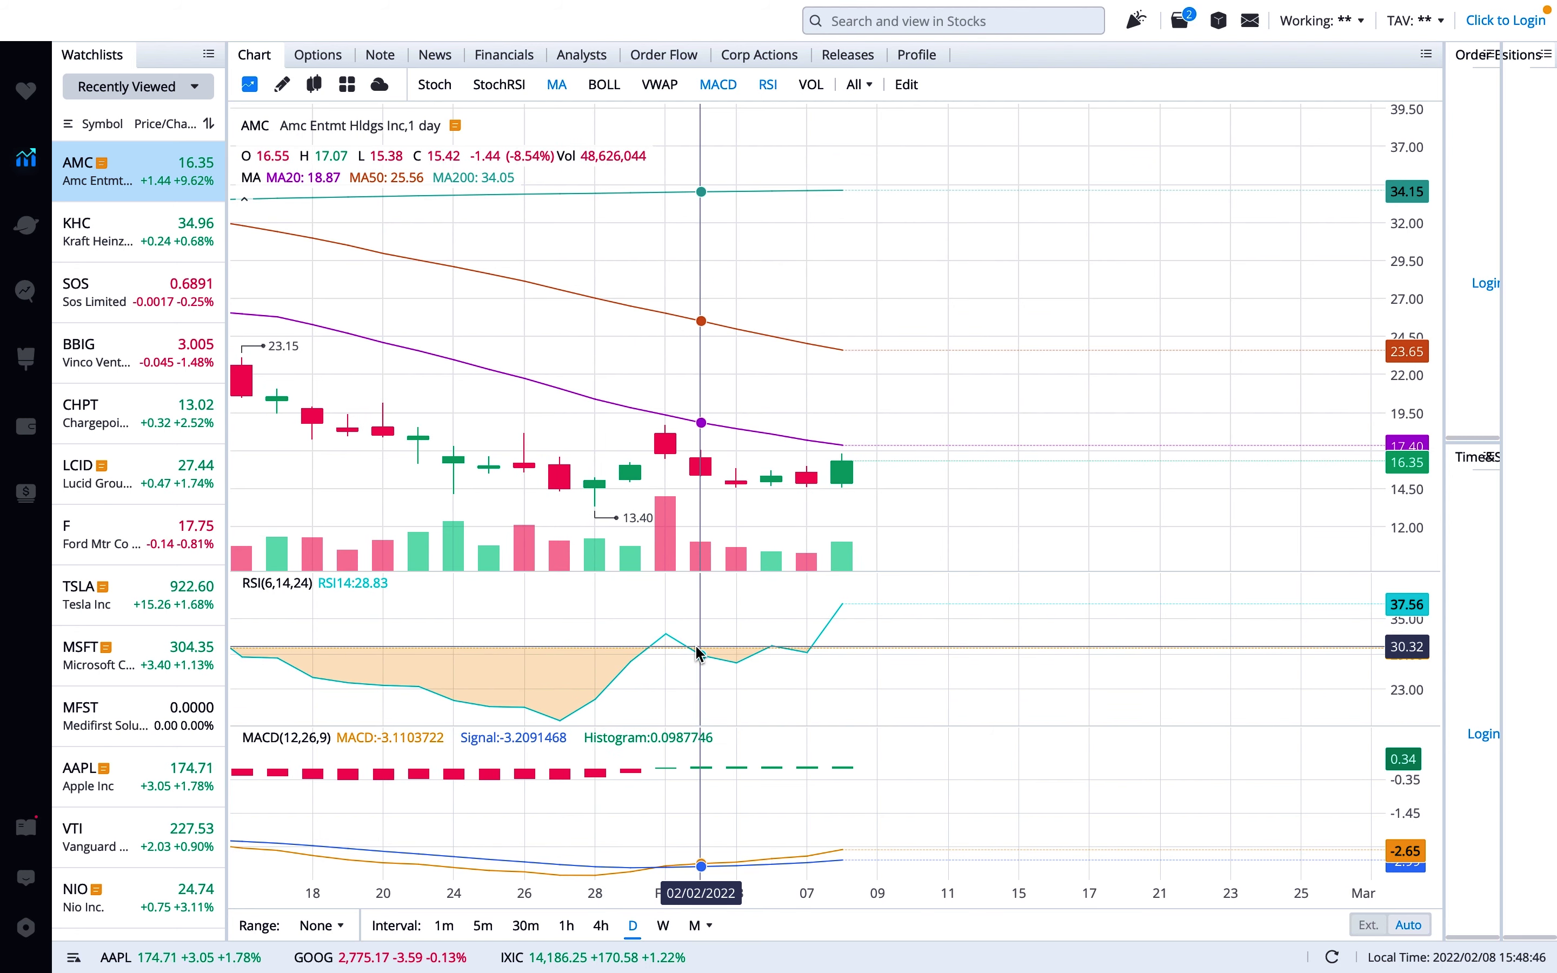
scroll(698, 649, left, 5)
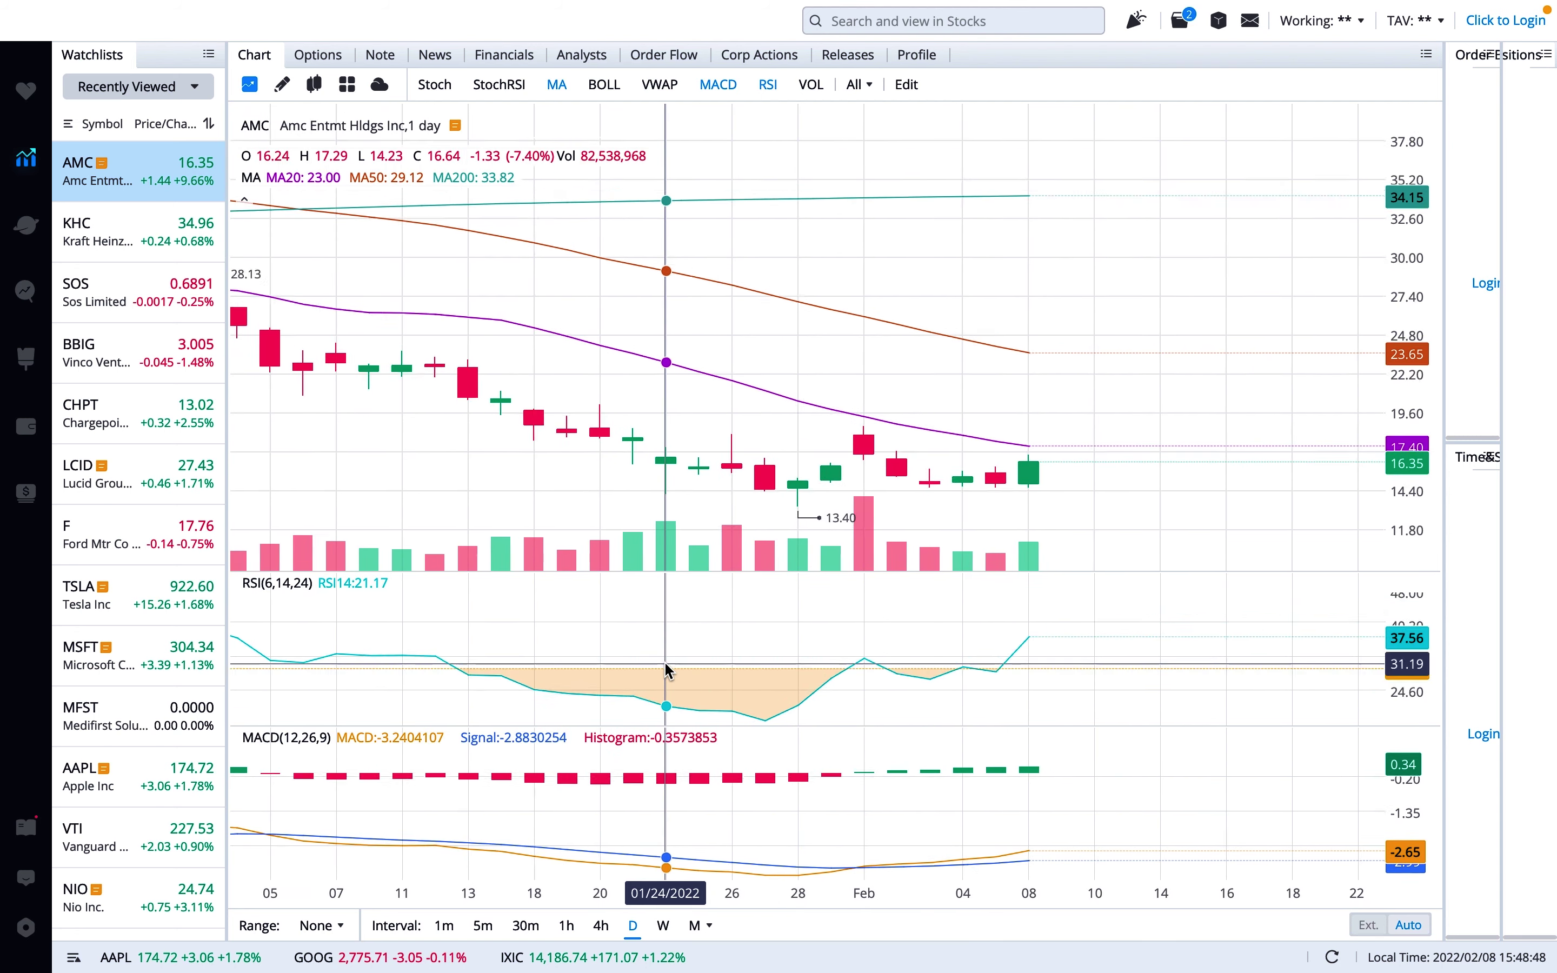
scroll(663, 670, down, 4)
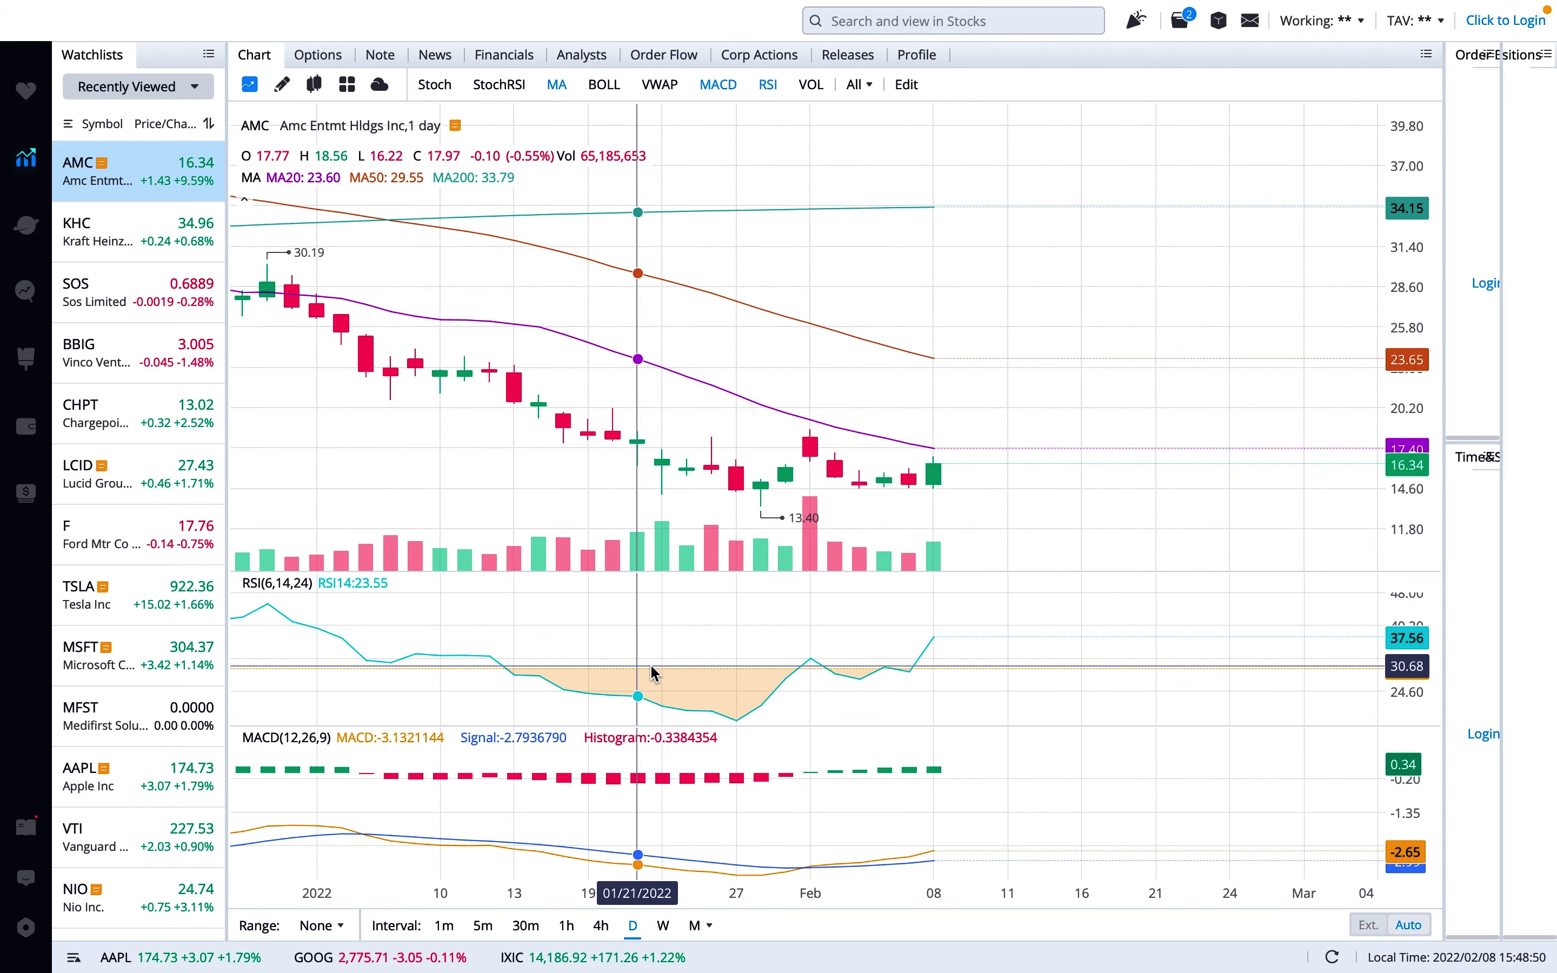
scroll(653, 673, left, 10)
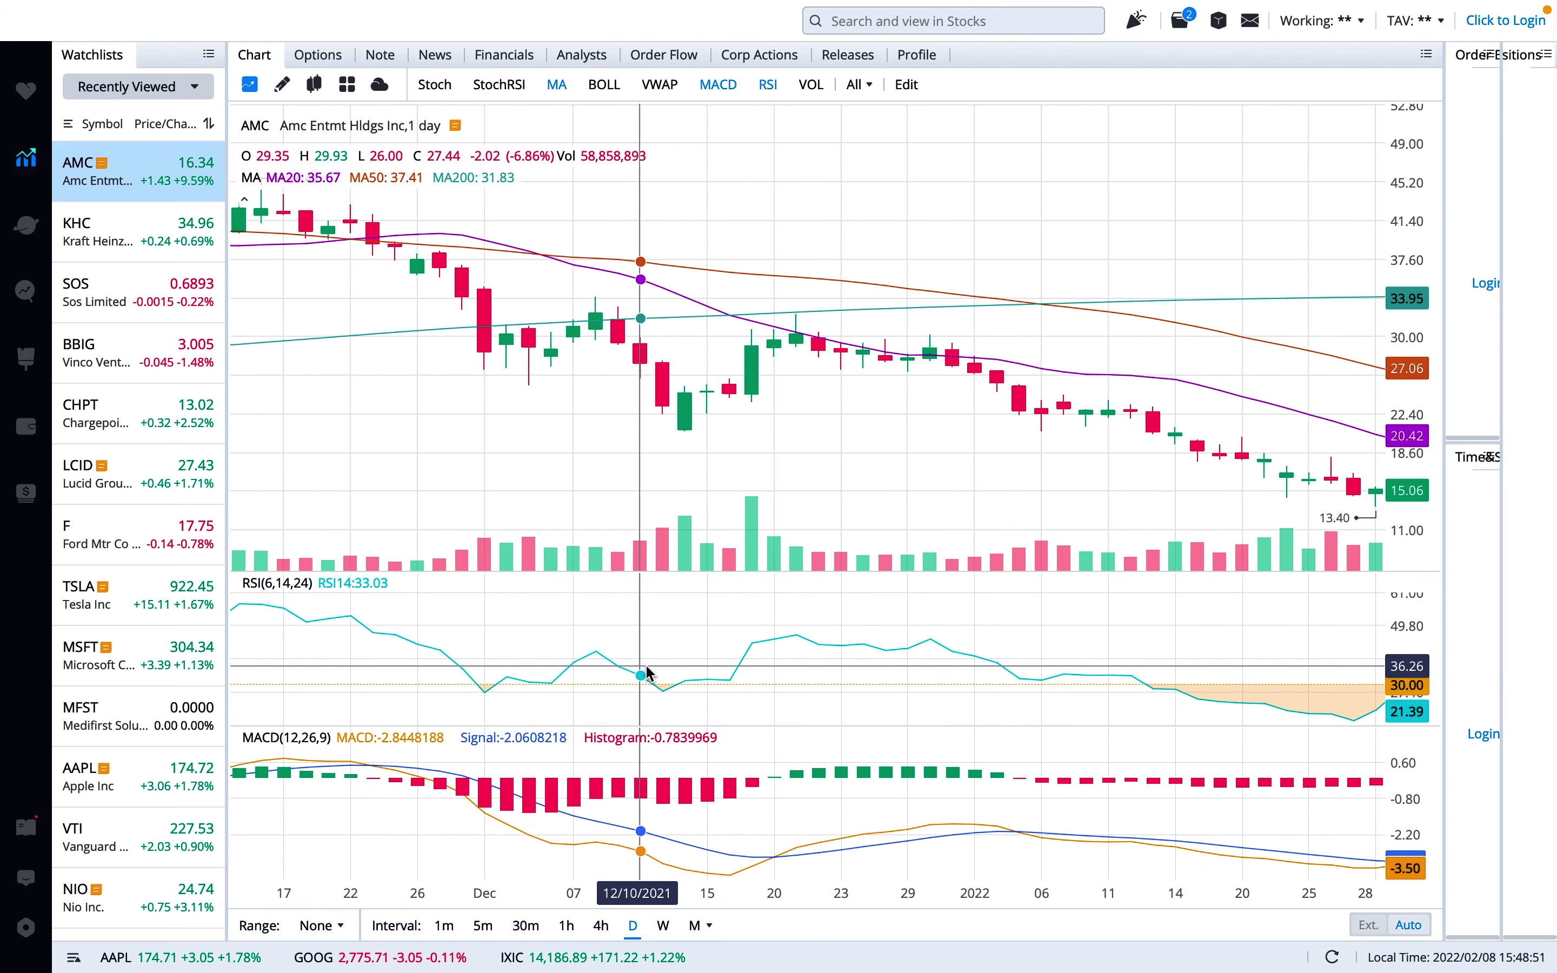
scroll(669, 692, up, 4)
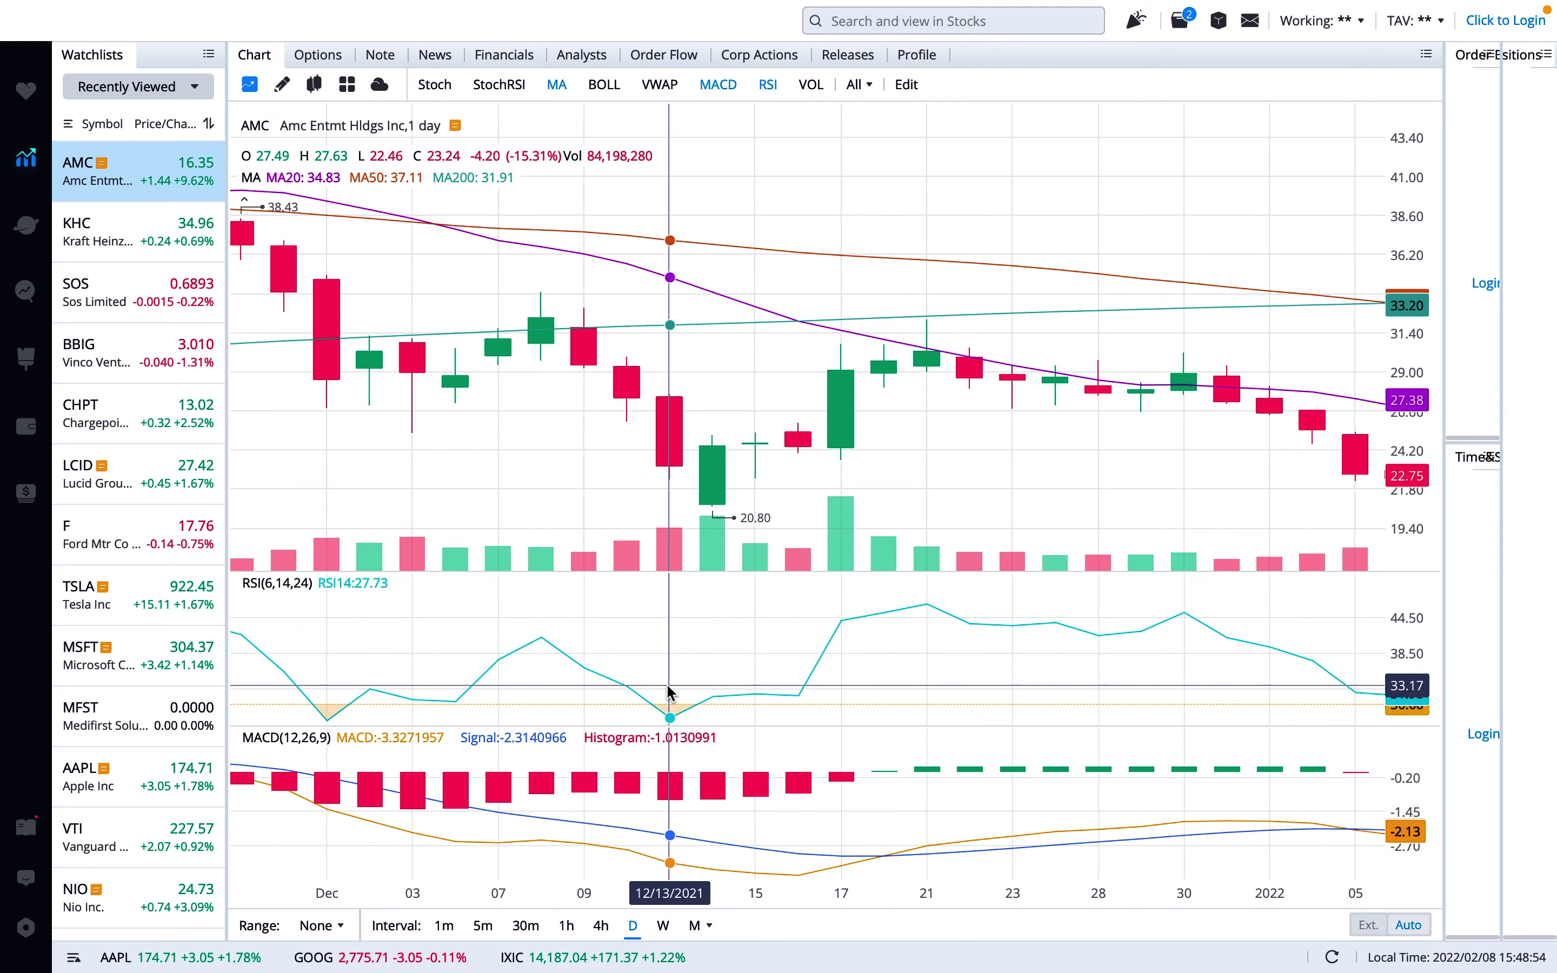
scroll(669, 692, up, 2)
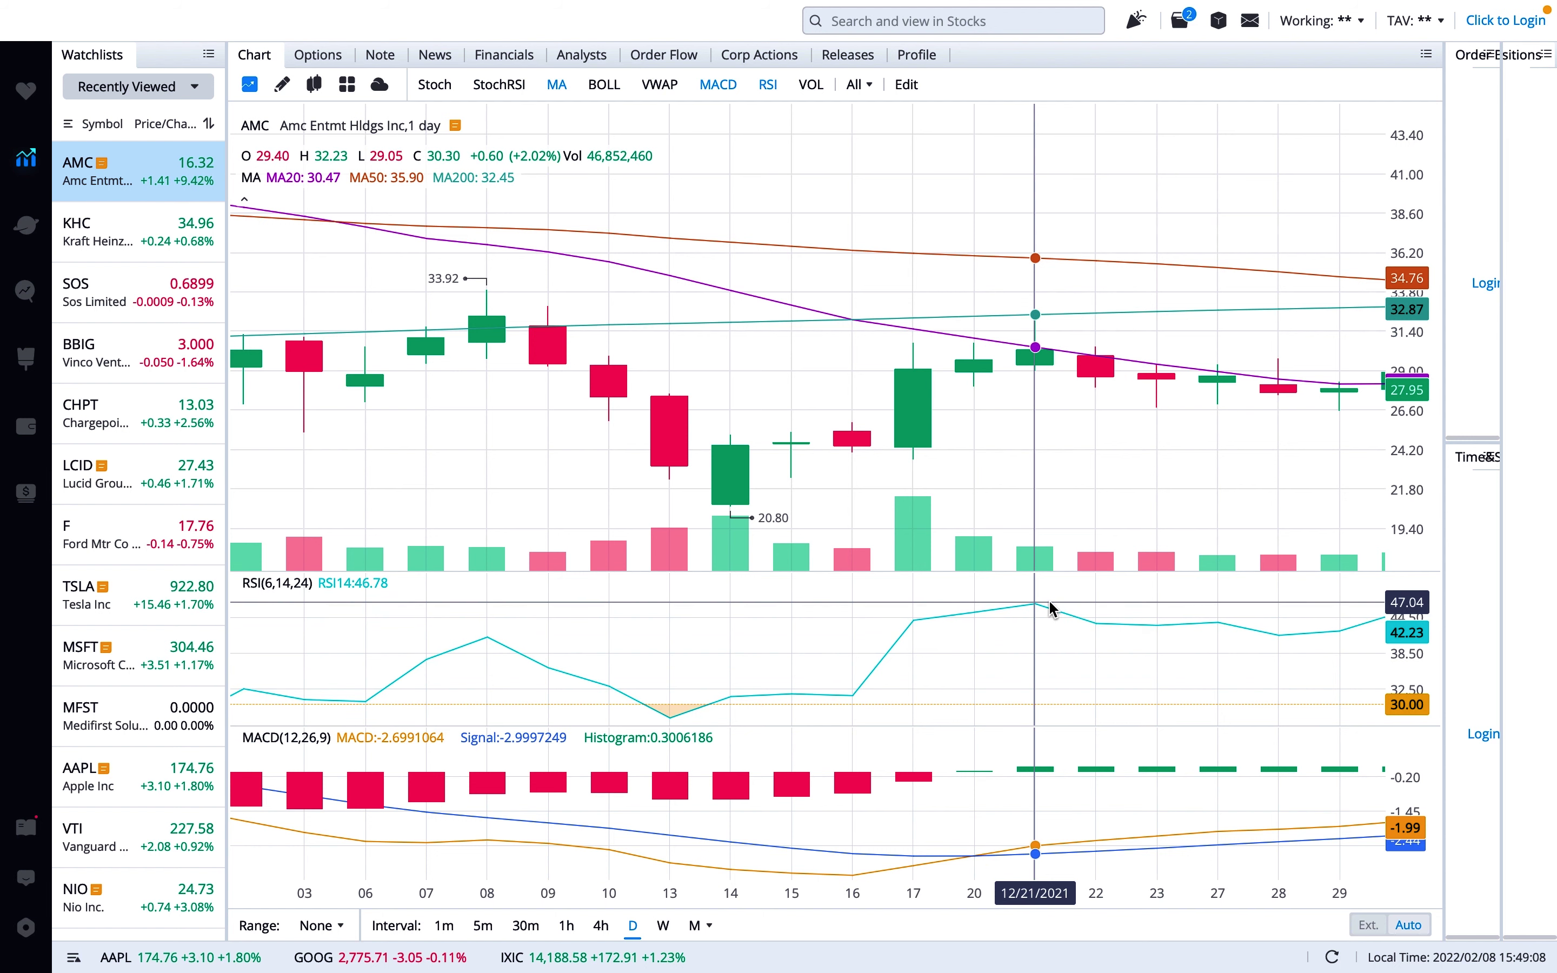
- Pan forward to the 8 February 2022 bar: close 16.29, RSI14 37.30, MACD histogram 0.34
scroll(1052, 608, down, 2)
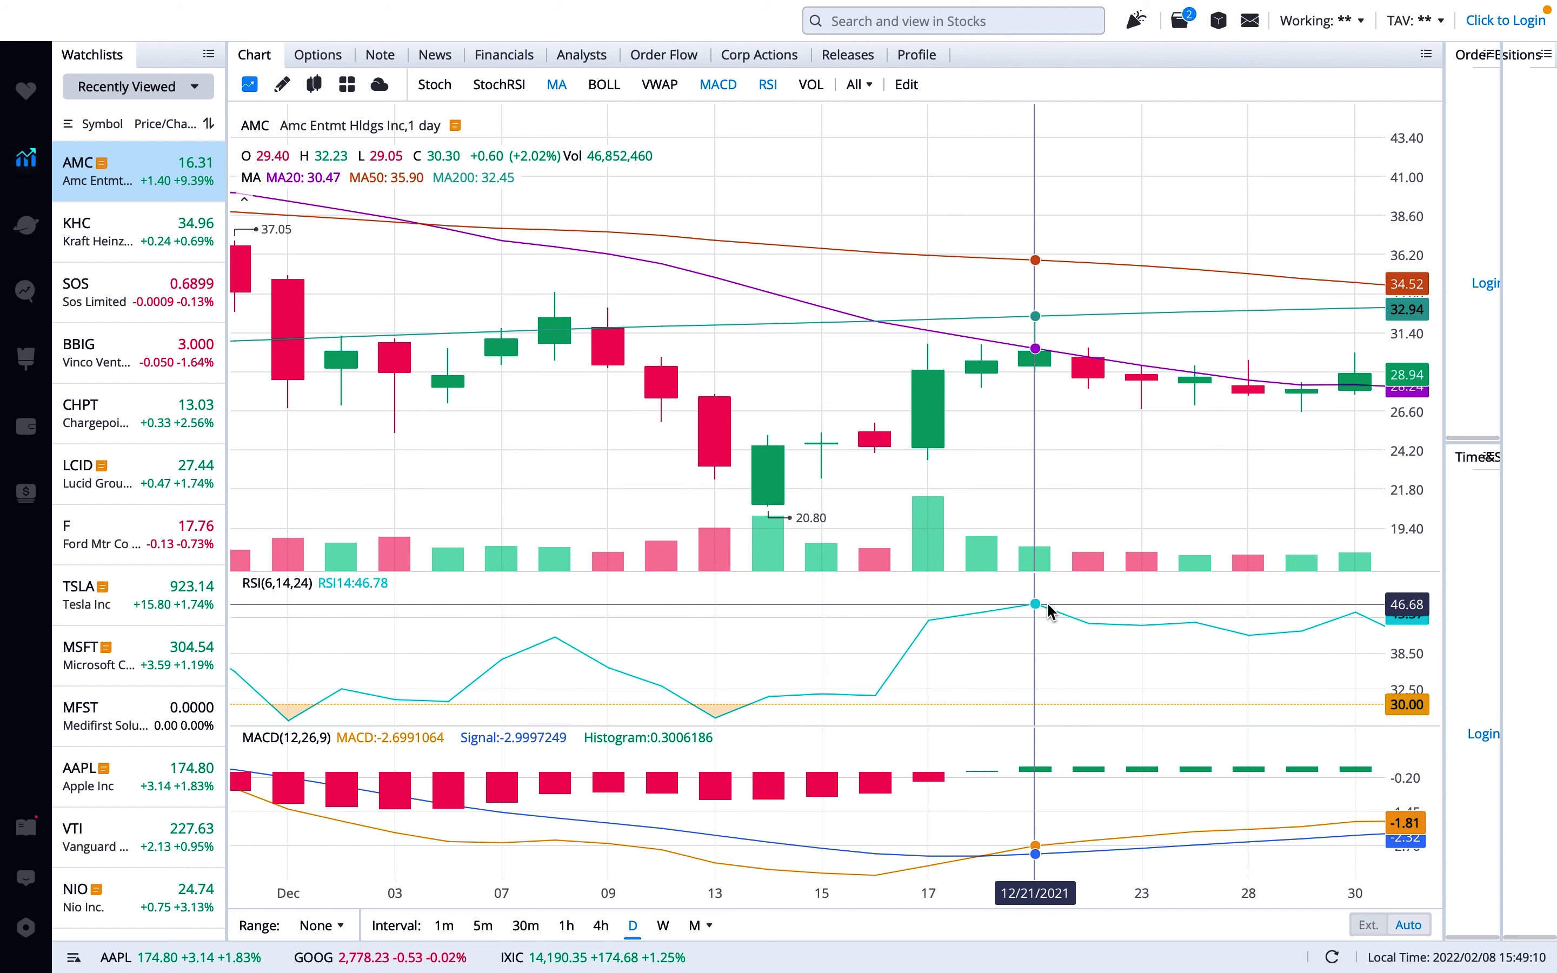
scroll(1052, 610, down, 3)
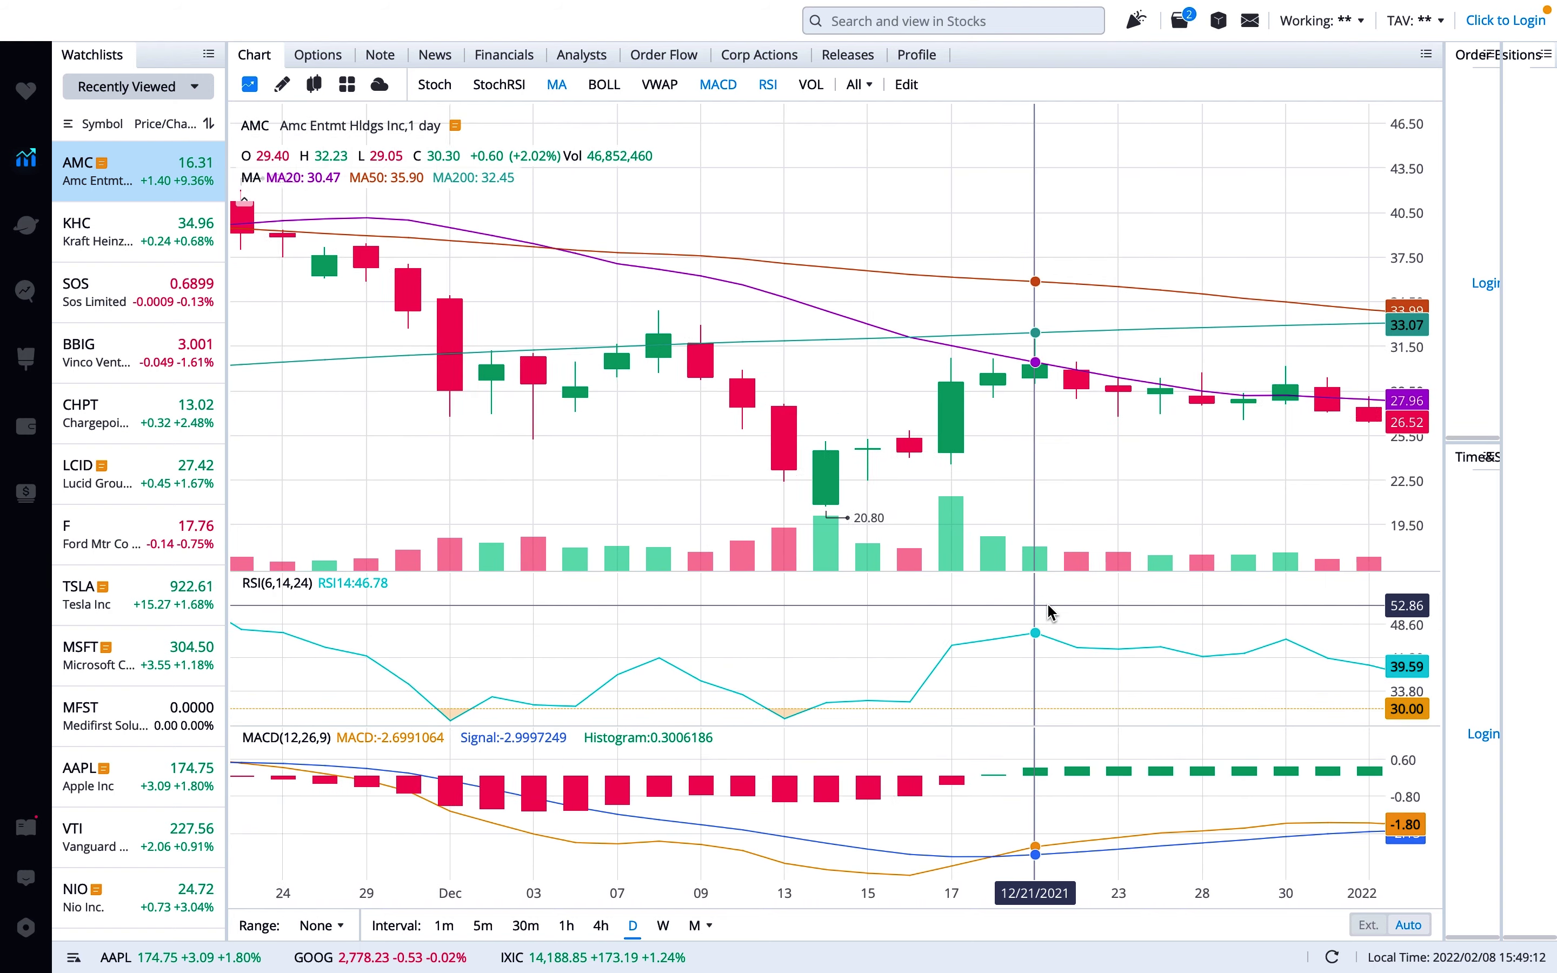
scroll(1052, 612, right, 10)
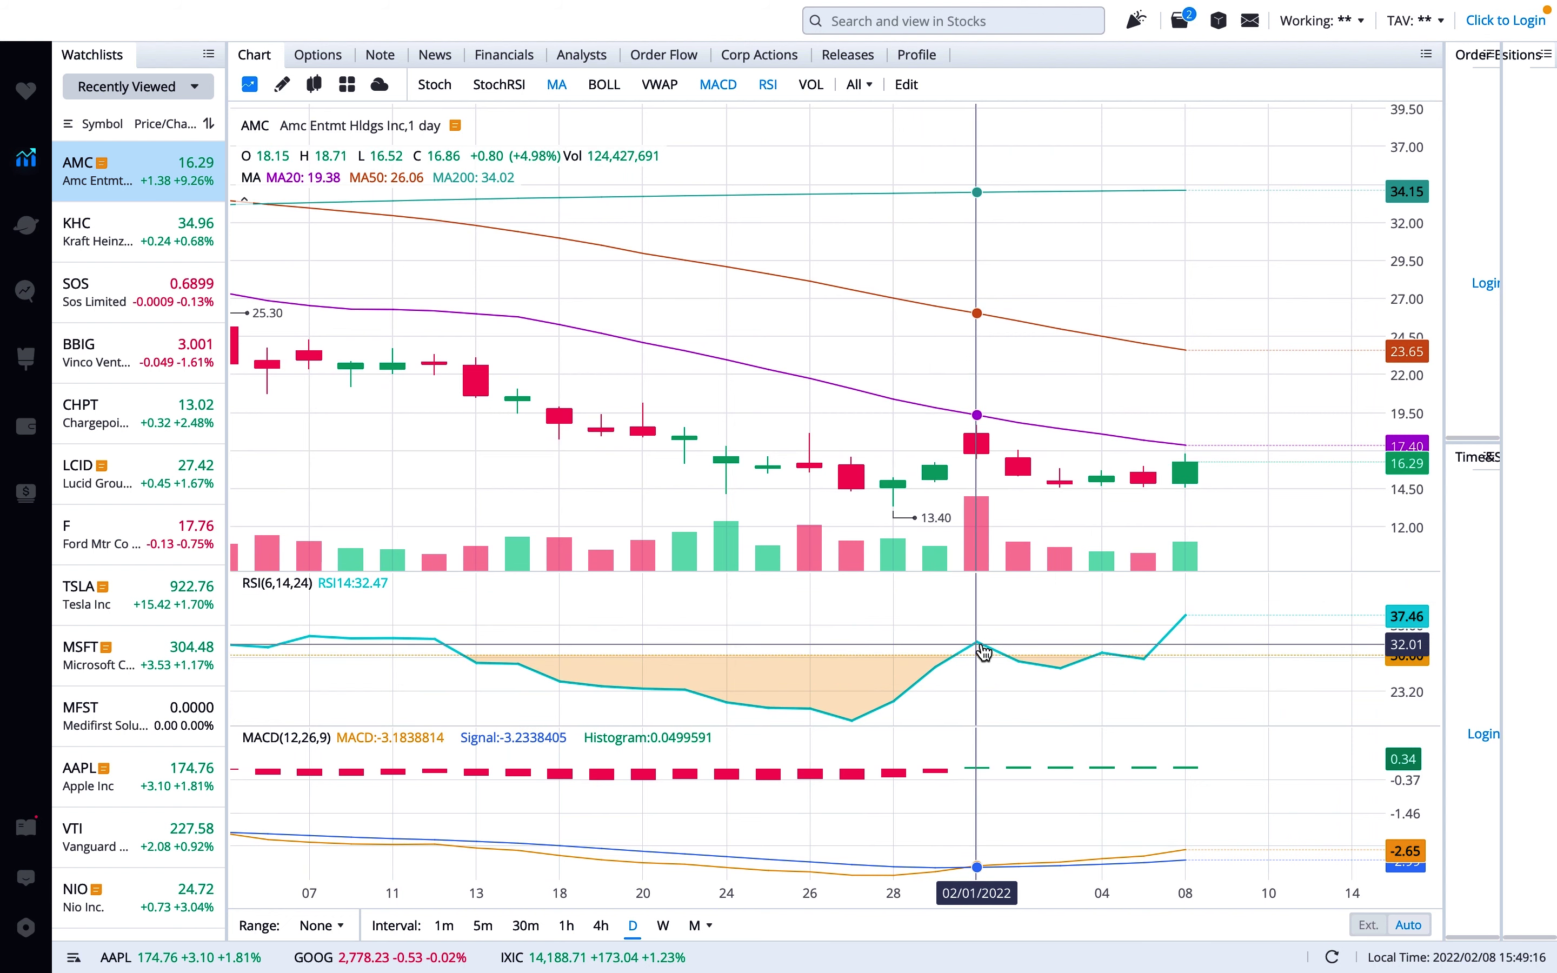
scroll(1167, 647, right, 3)
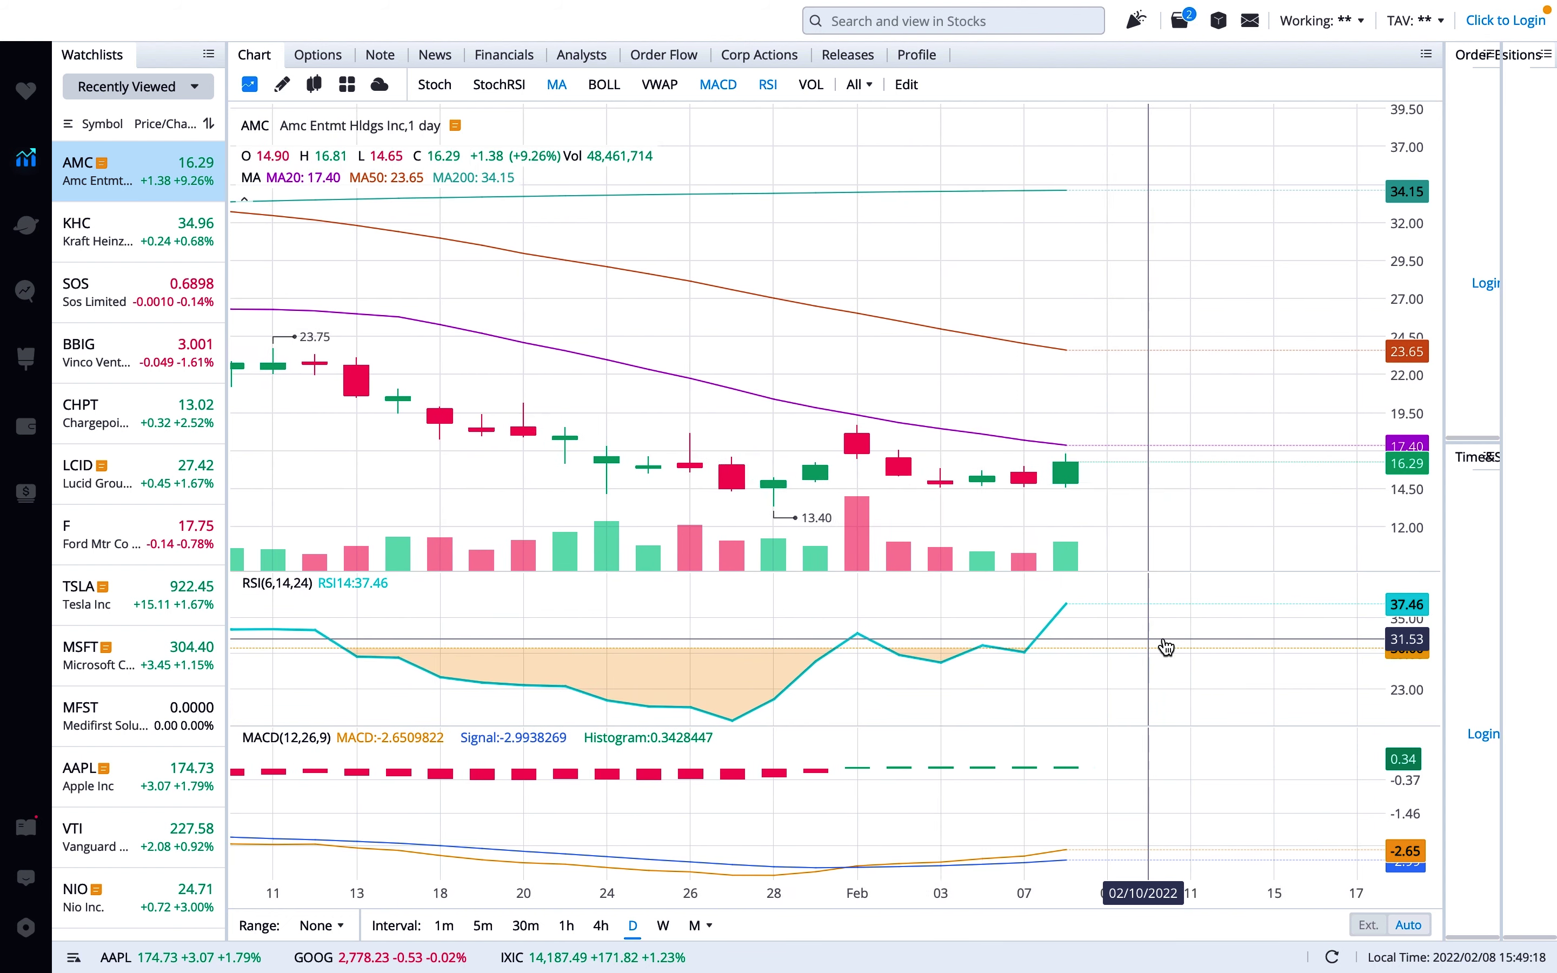
scroll(1167, 647, right, 2)
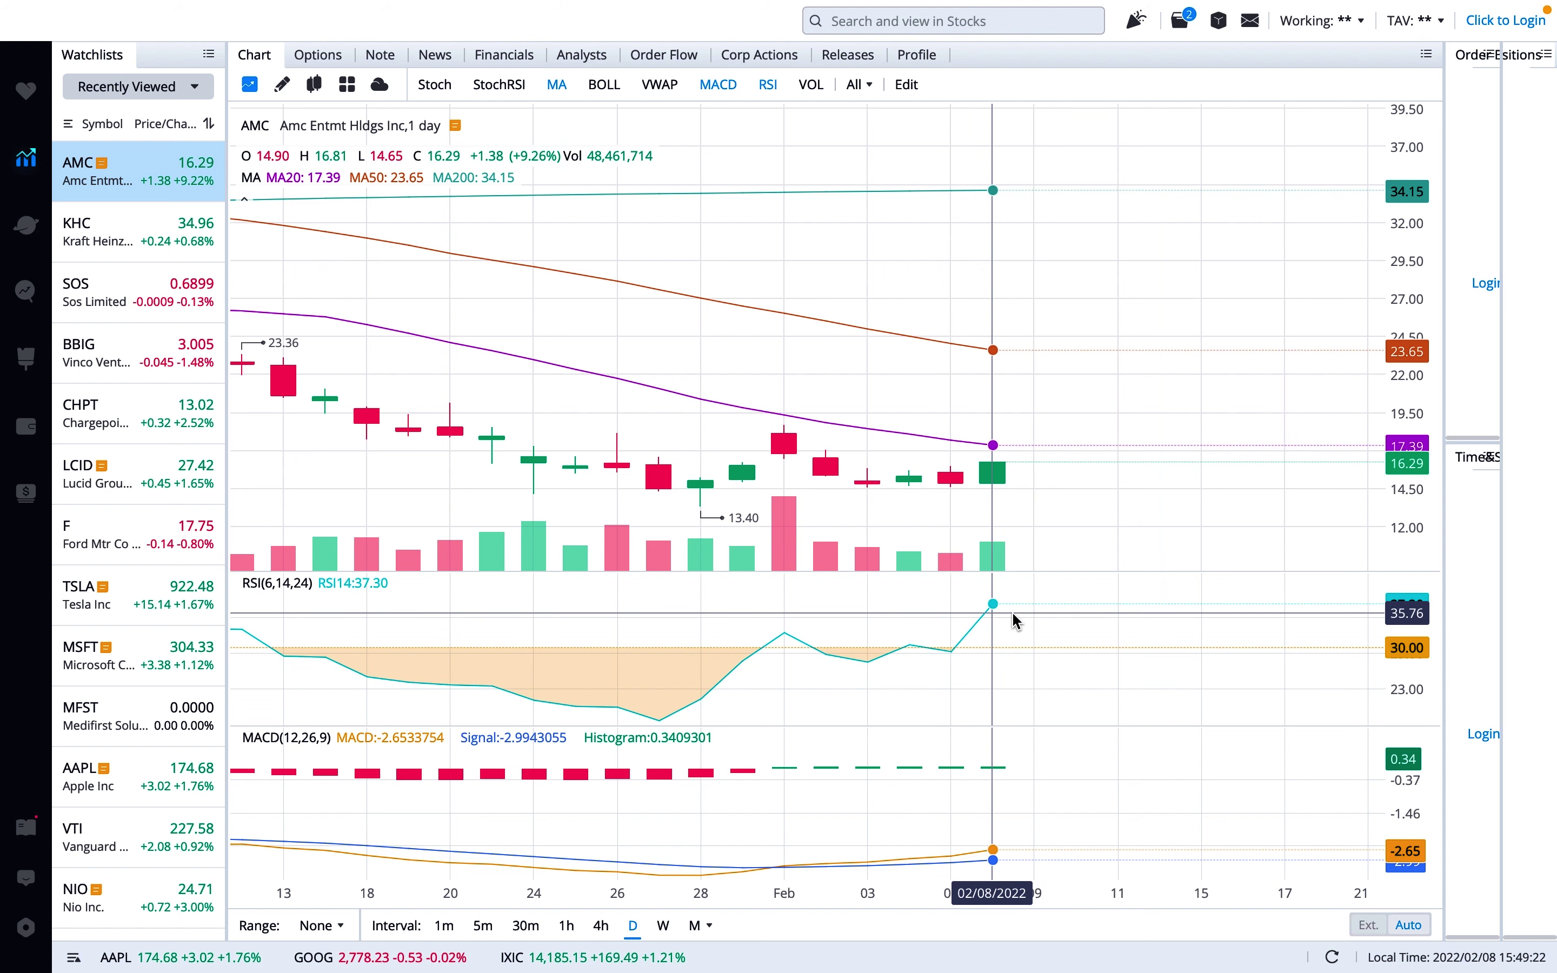
scroll(1012, 615, down, 3)
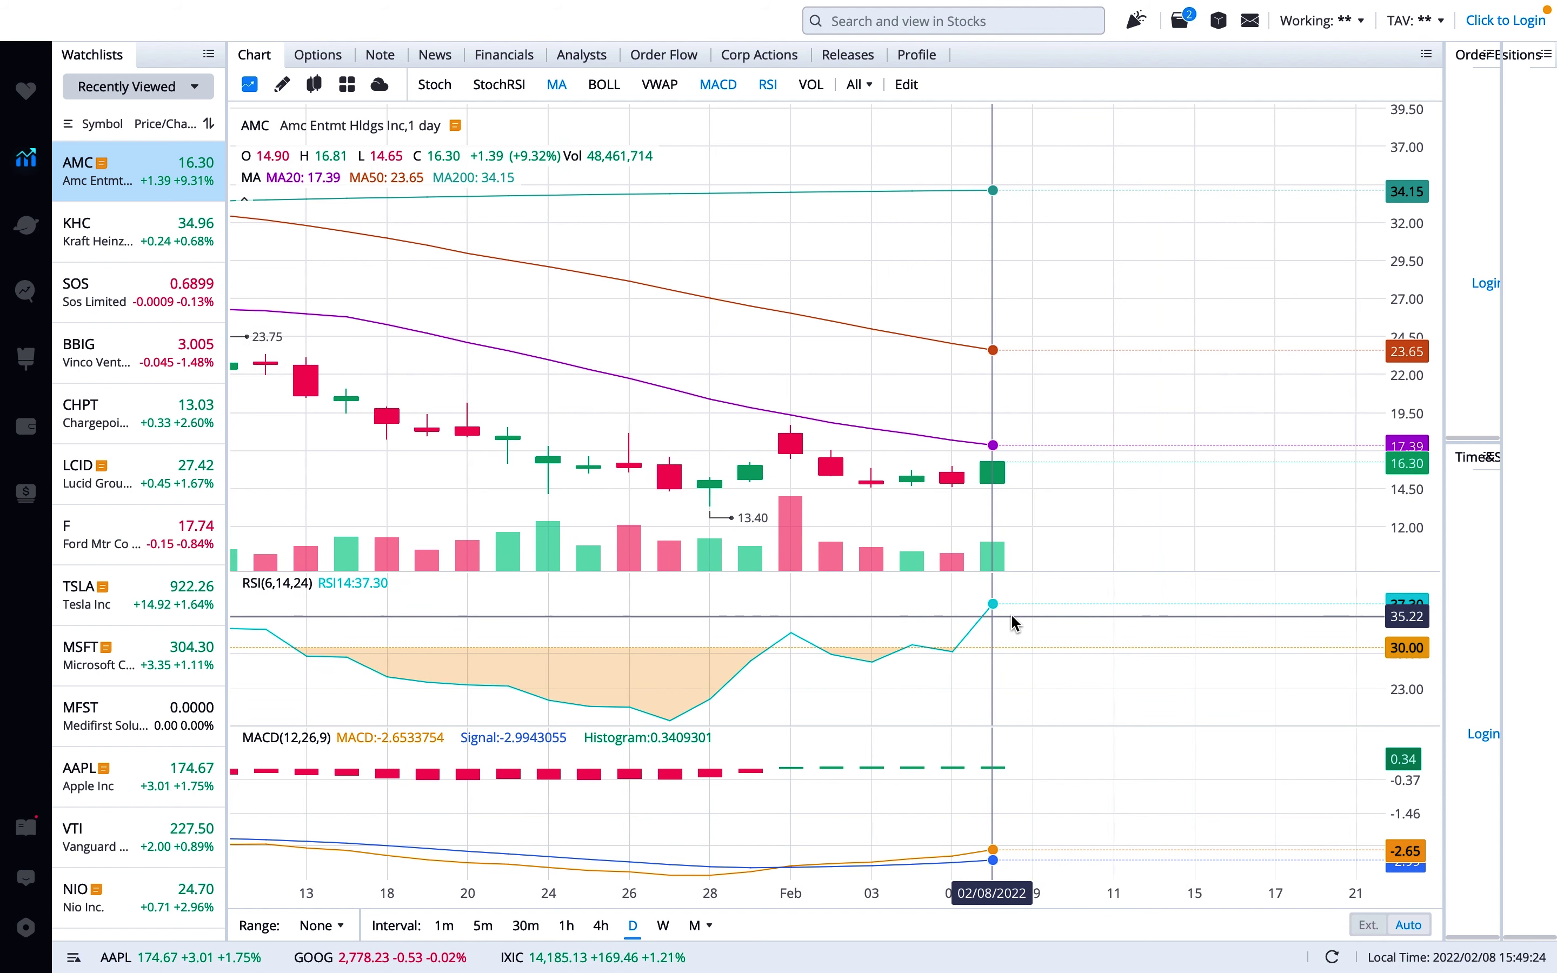
scroll(1011, 623, down, 2)
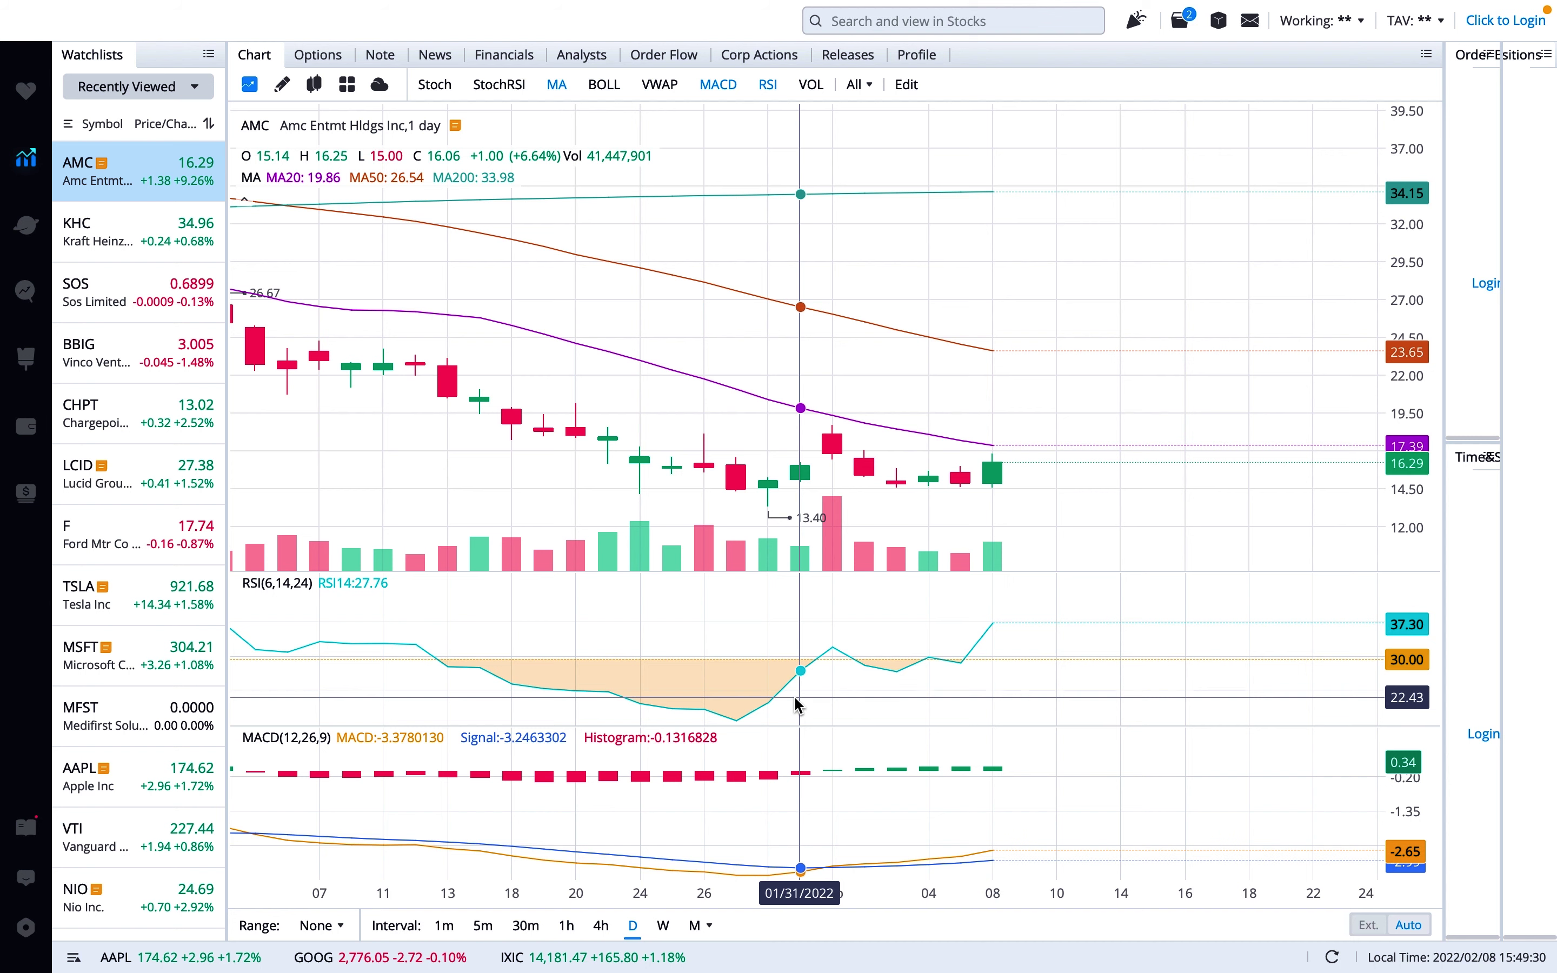
- Bring up Nasdaq's AMC institutional holdings page and scroll to the 31.58% ownership summary
key(ctrl+Right)
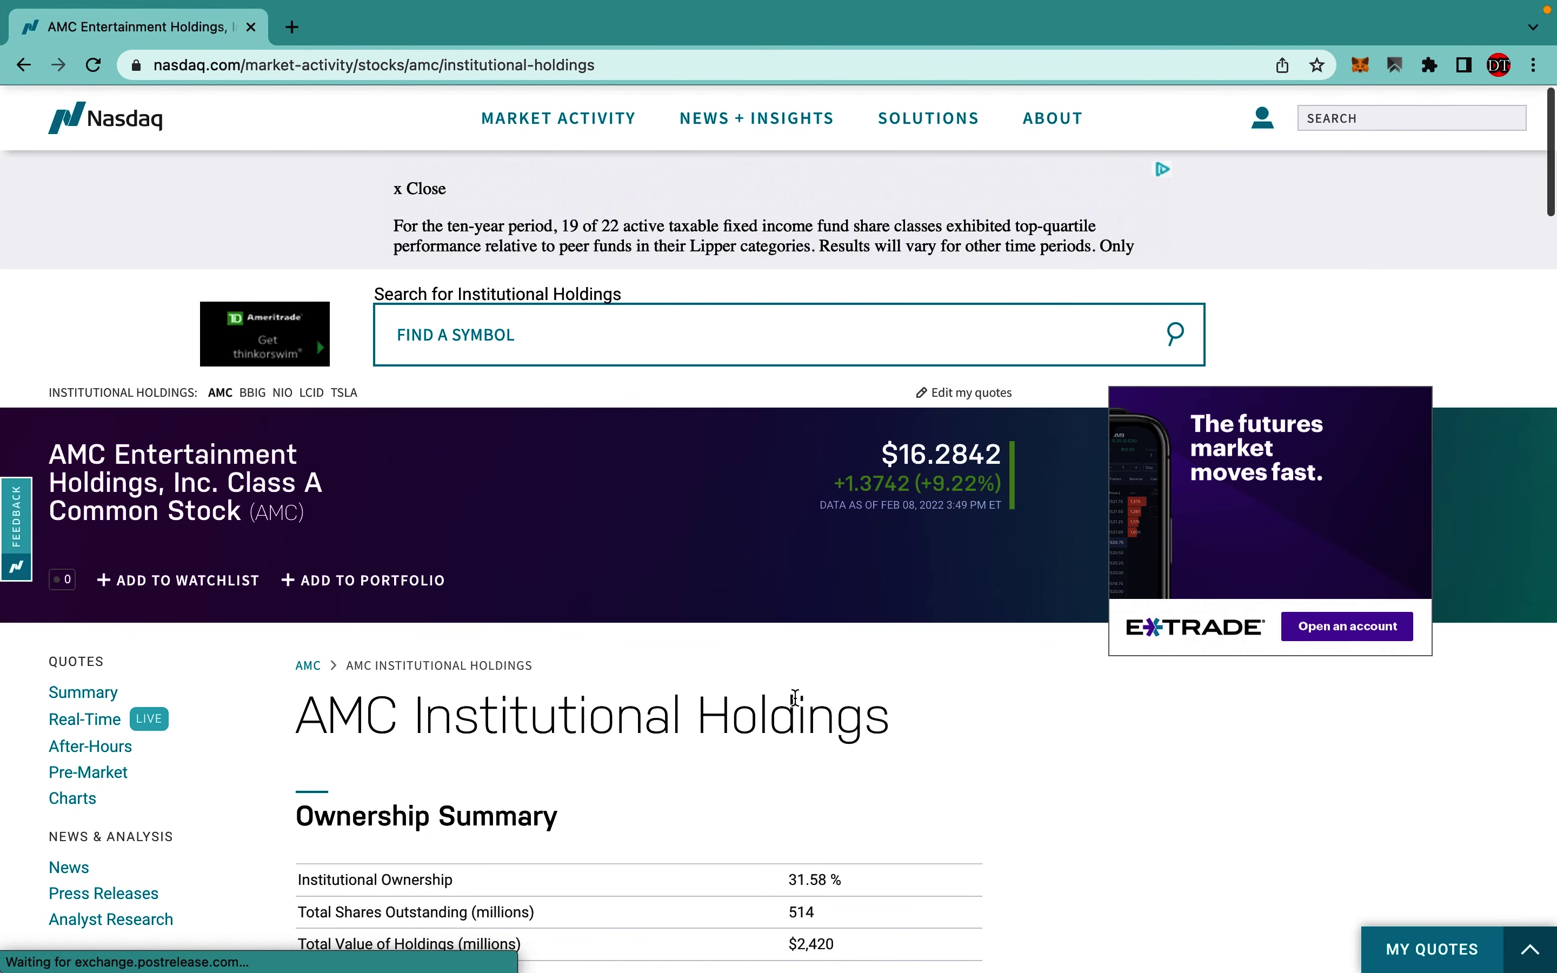
scroll(796, 698, down, 5)
scroll(796, 698, down, 5)
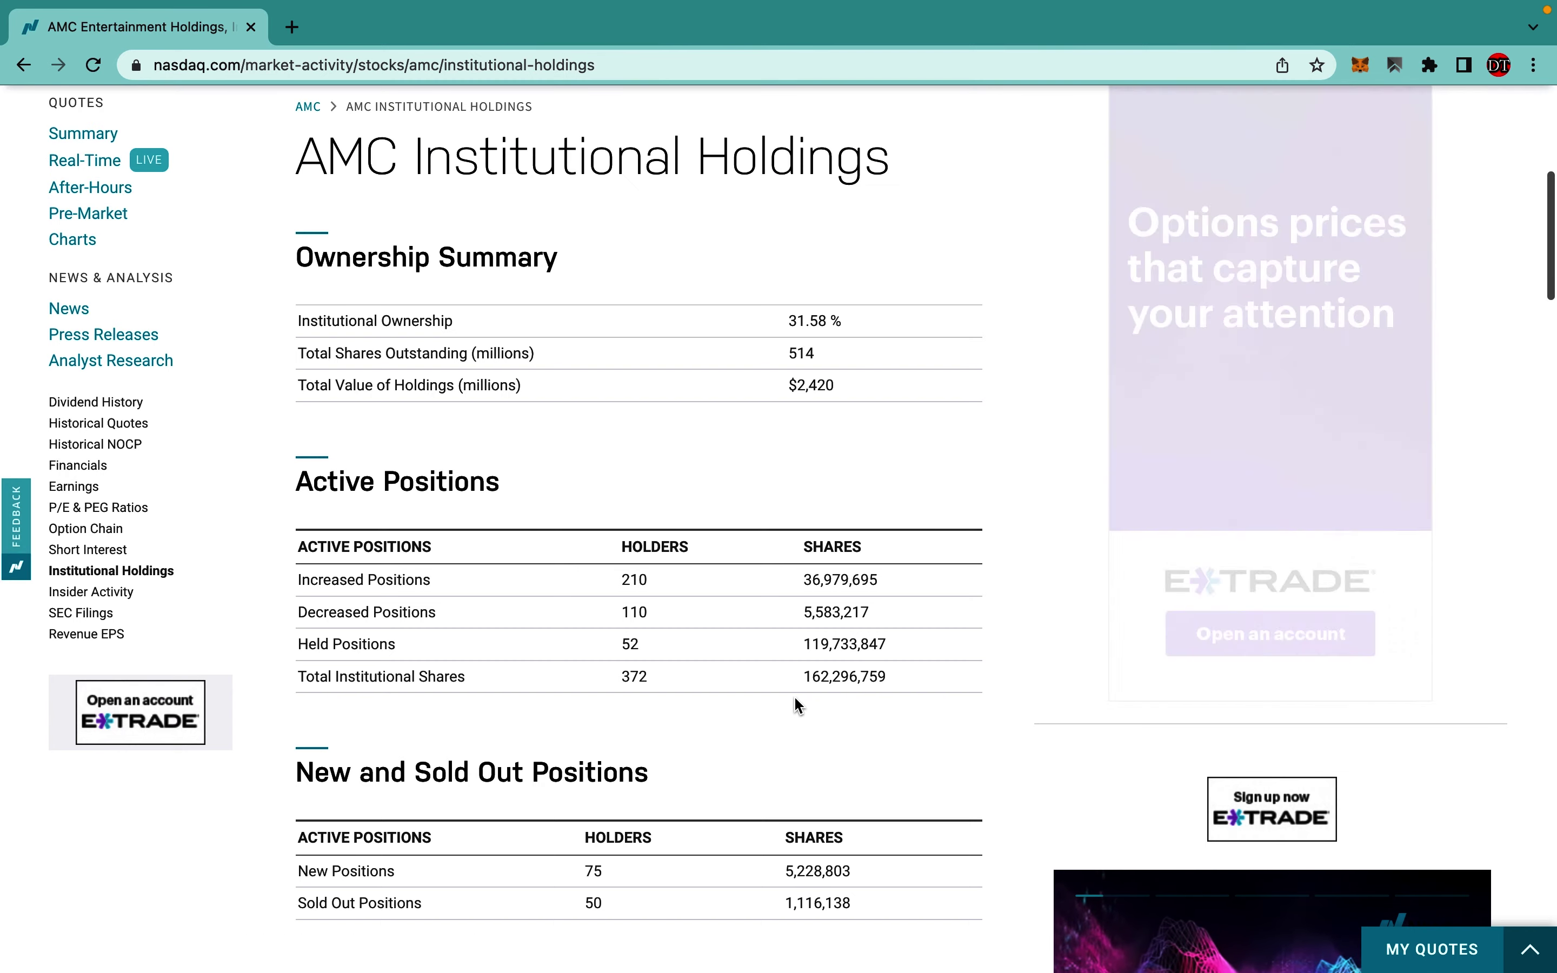
scroll(795, 698, down, 6)
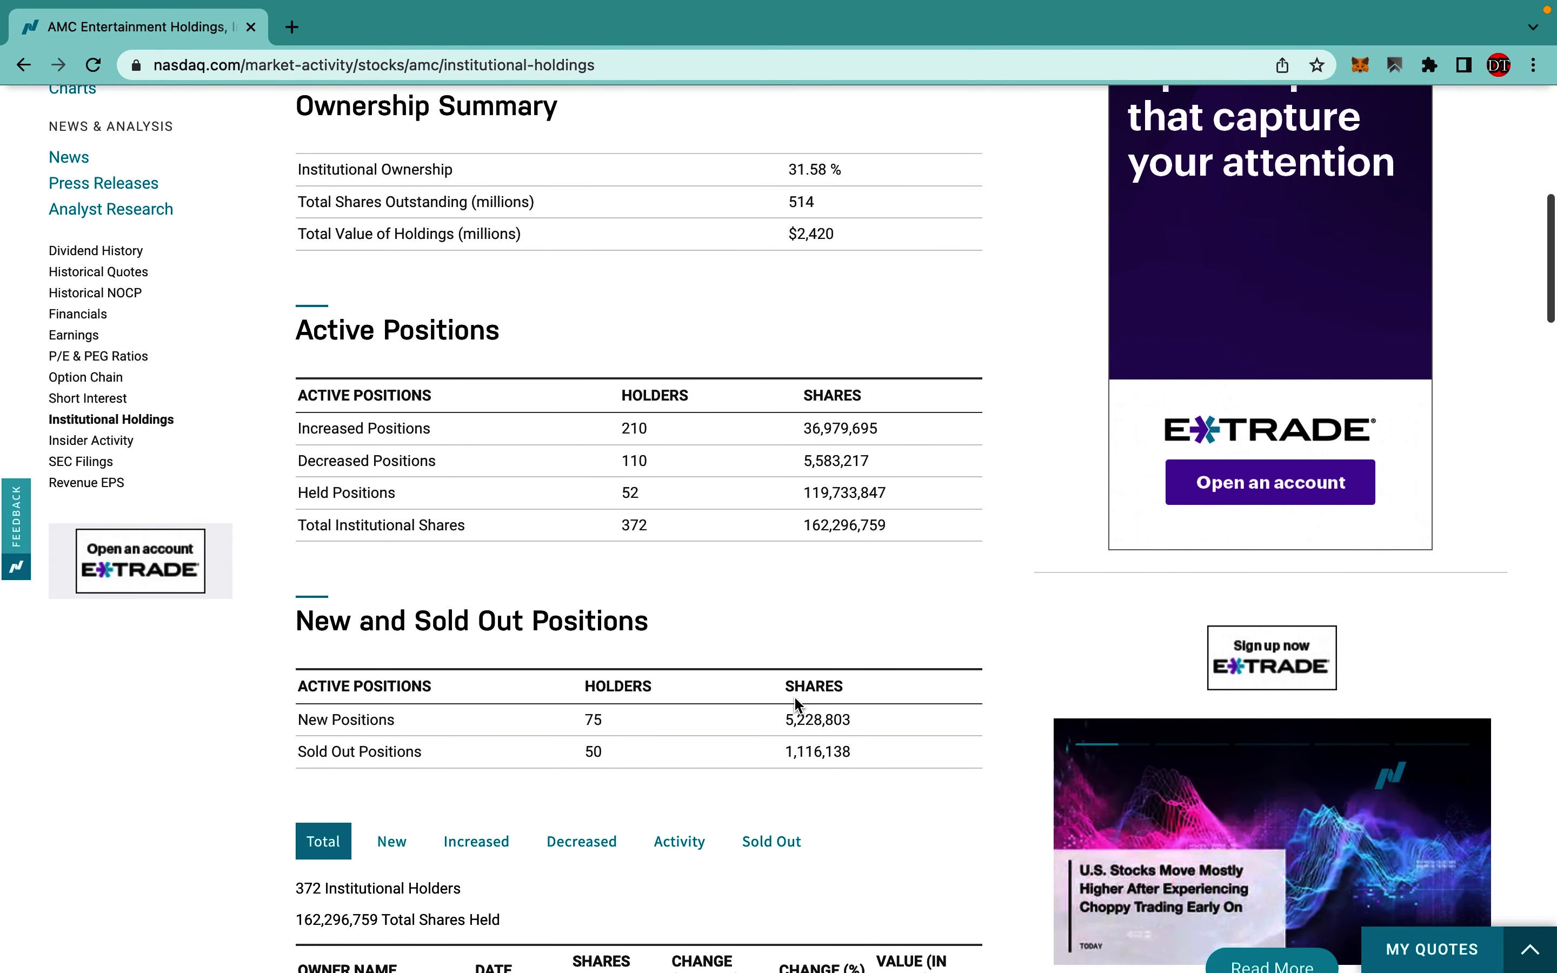
scroll(693, 476, up, 16)
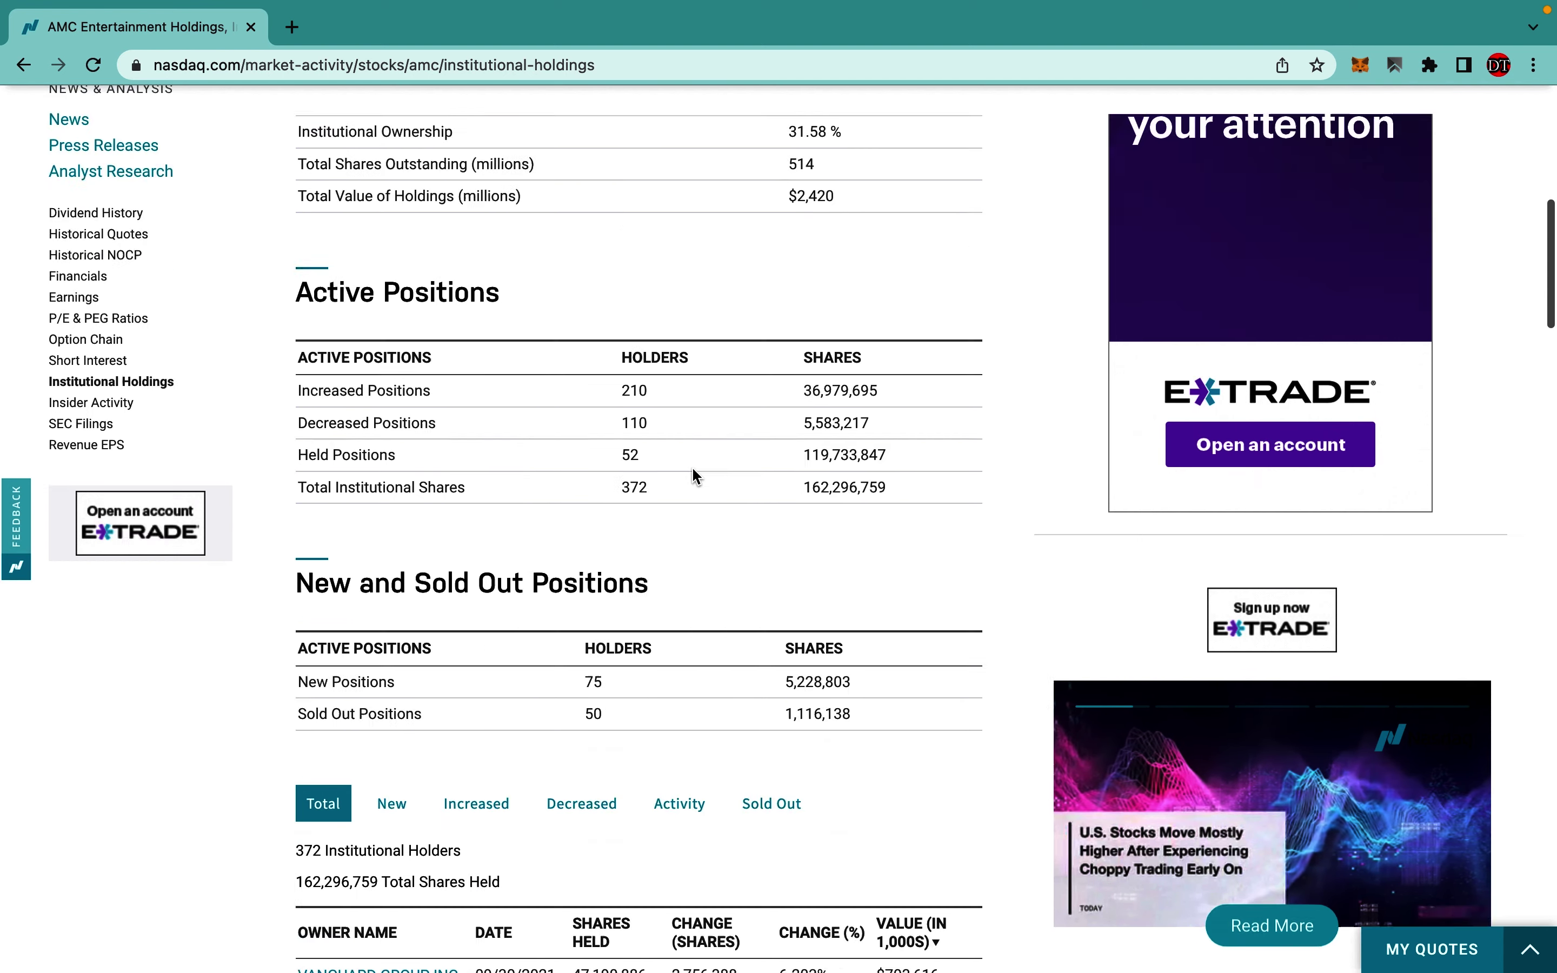
scroll(714, 657, down, 7)
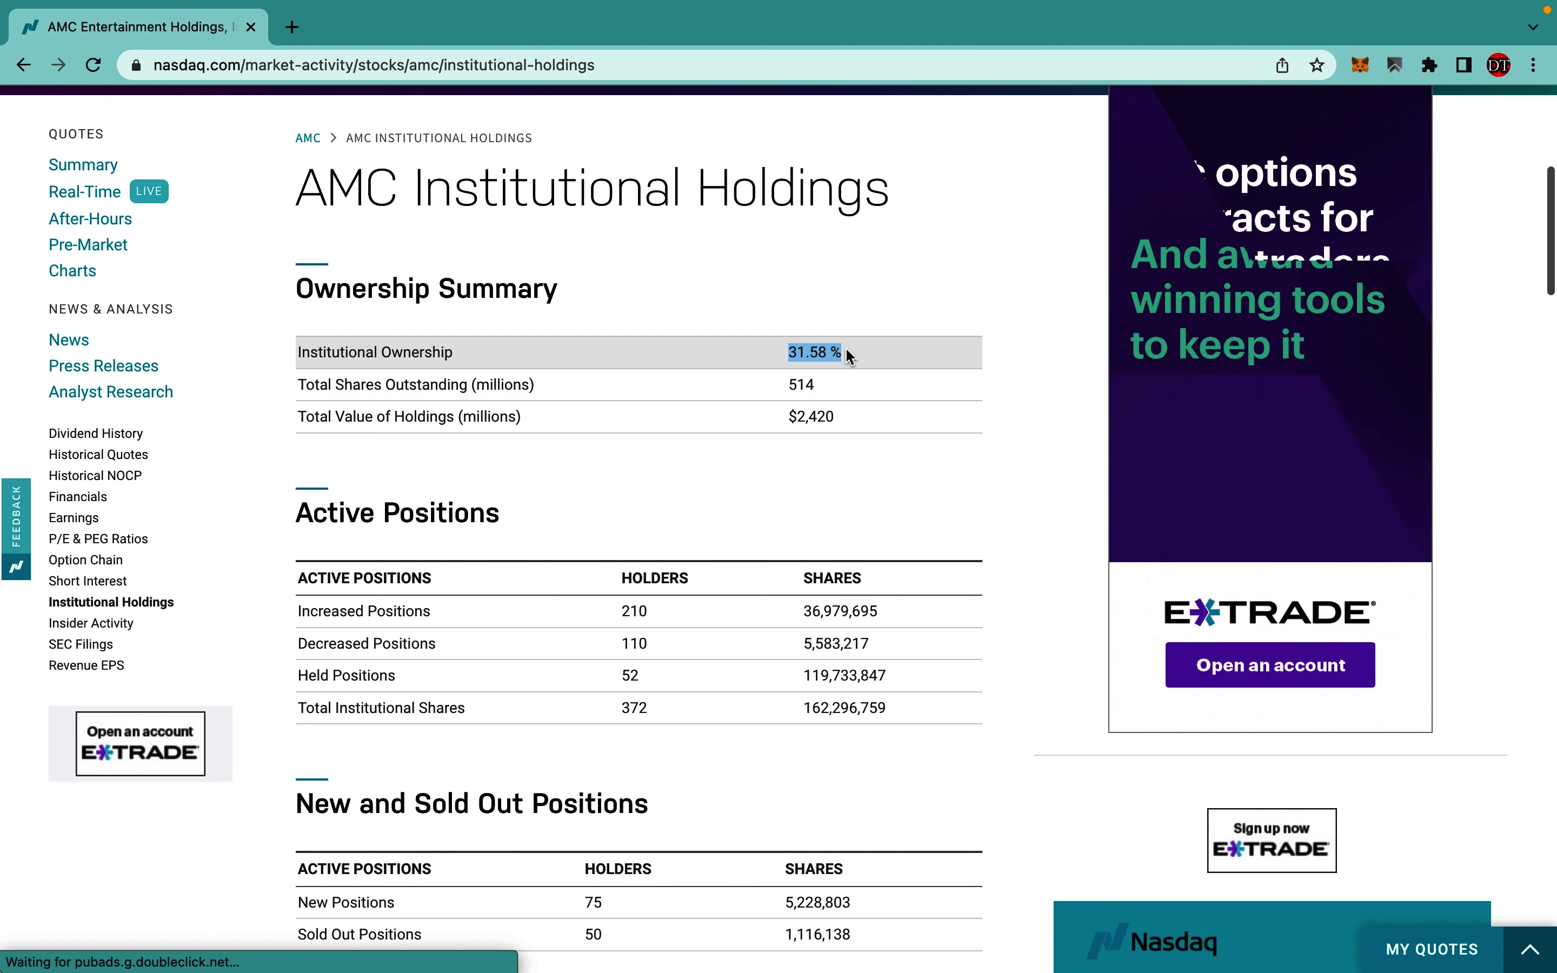
scroll(838, 486, down, 4)
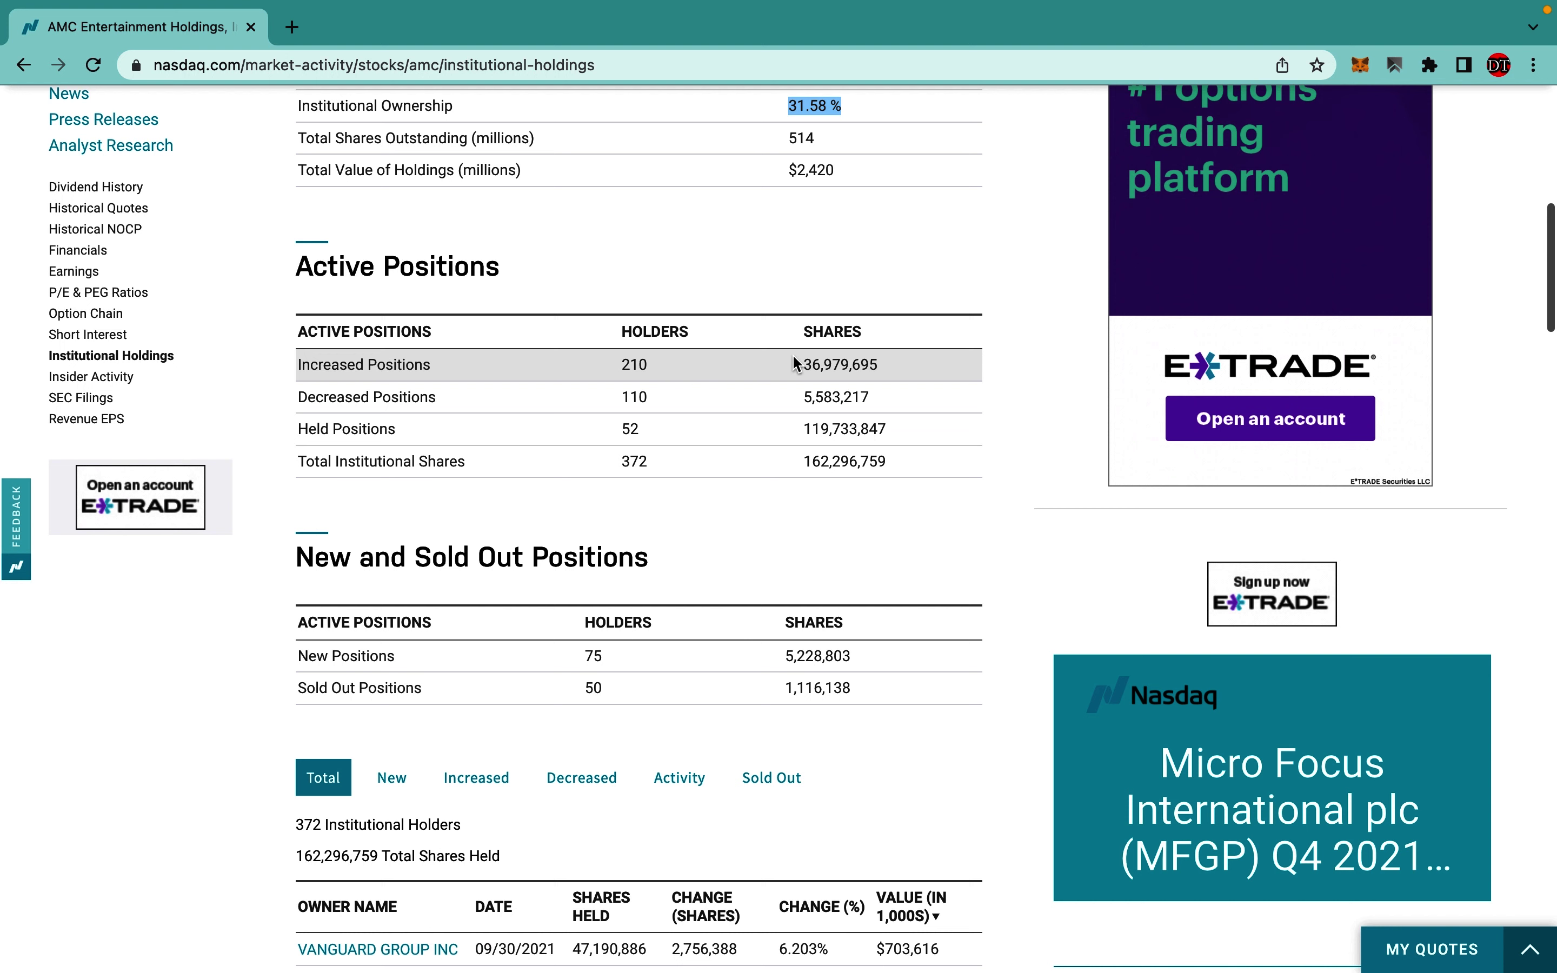
- Highlight the 210 increased-position holders and the decreased-positions share count
drag(625, 366, 647, 365)
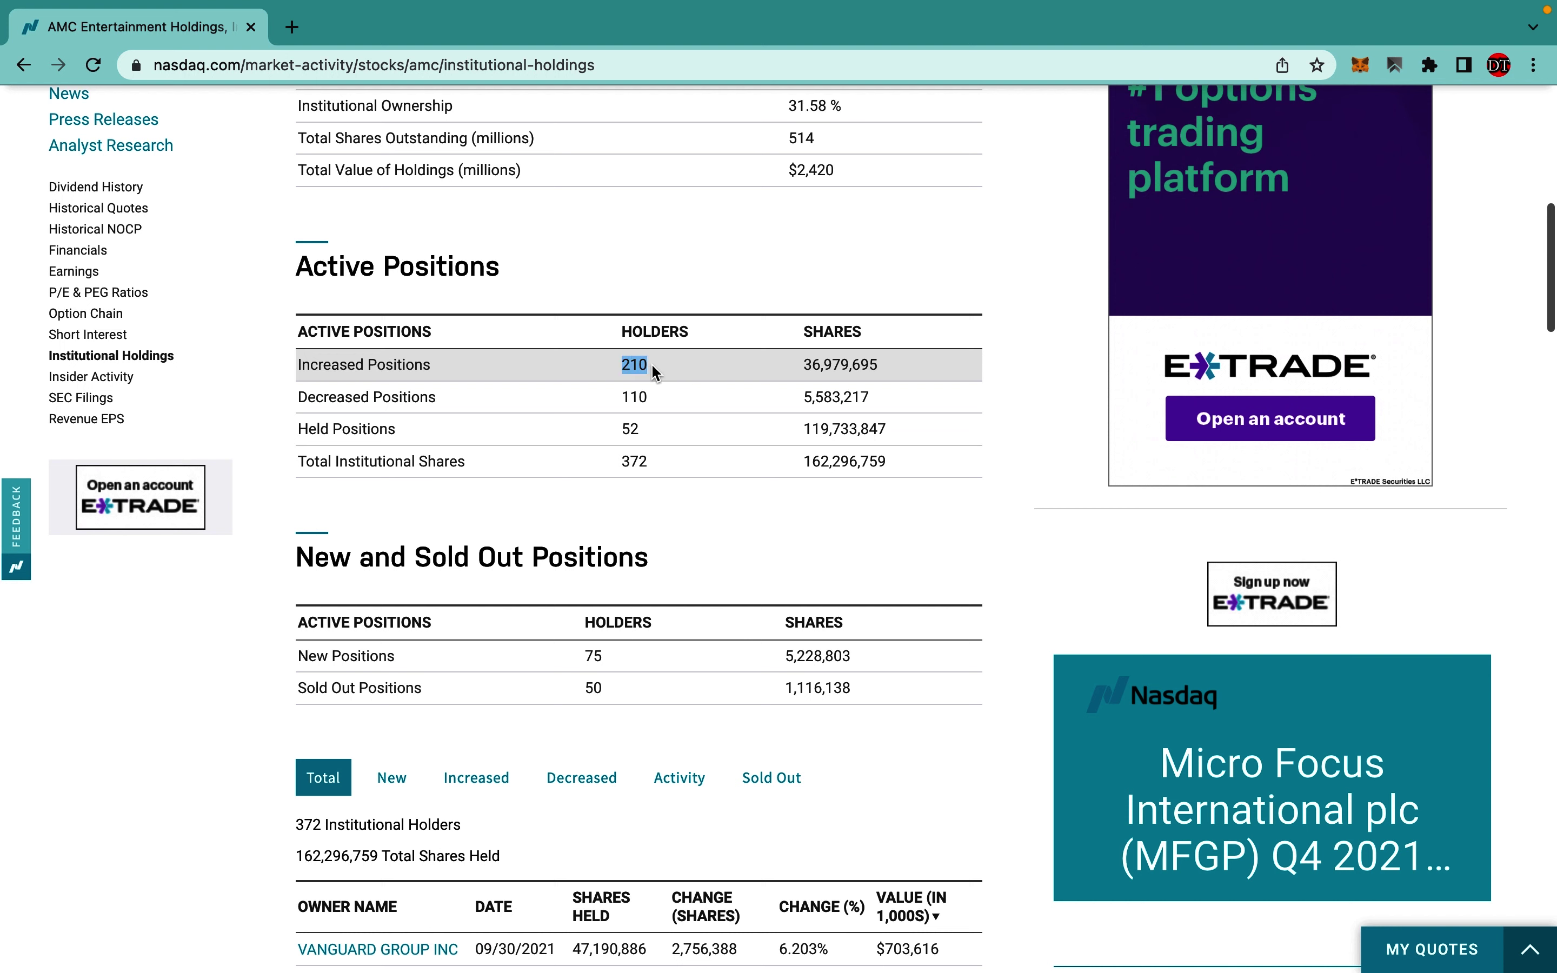
click(807, 369)
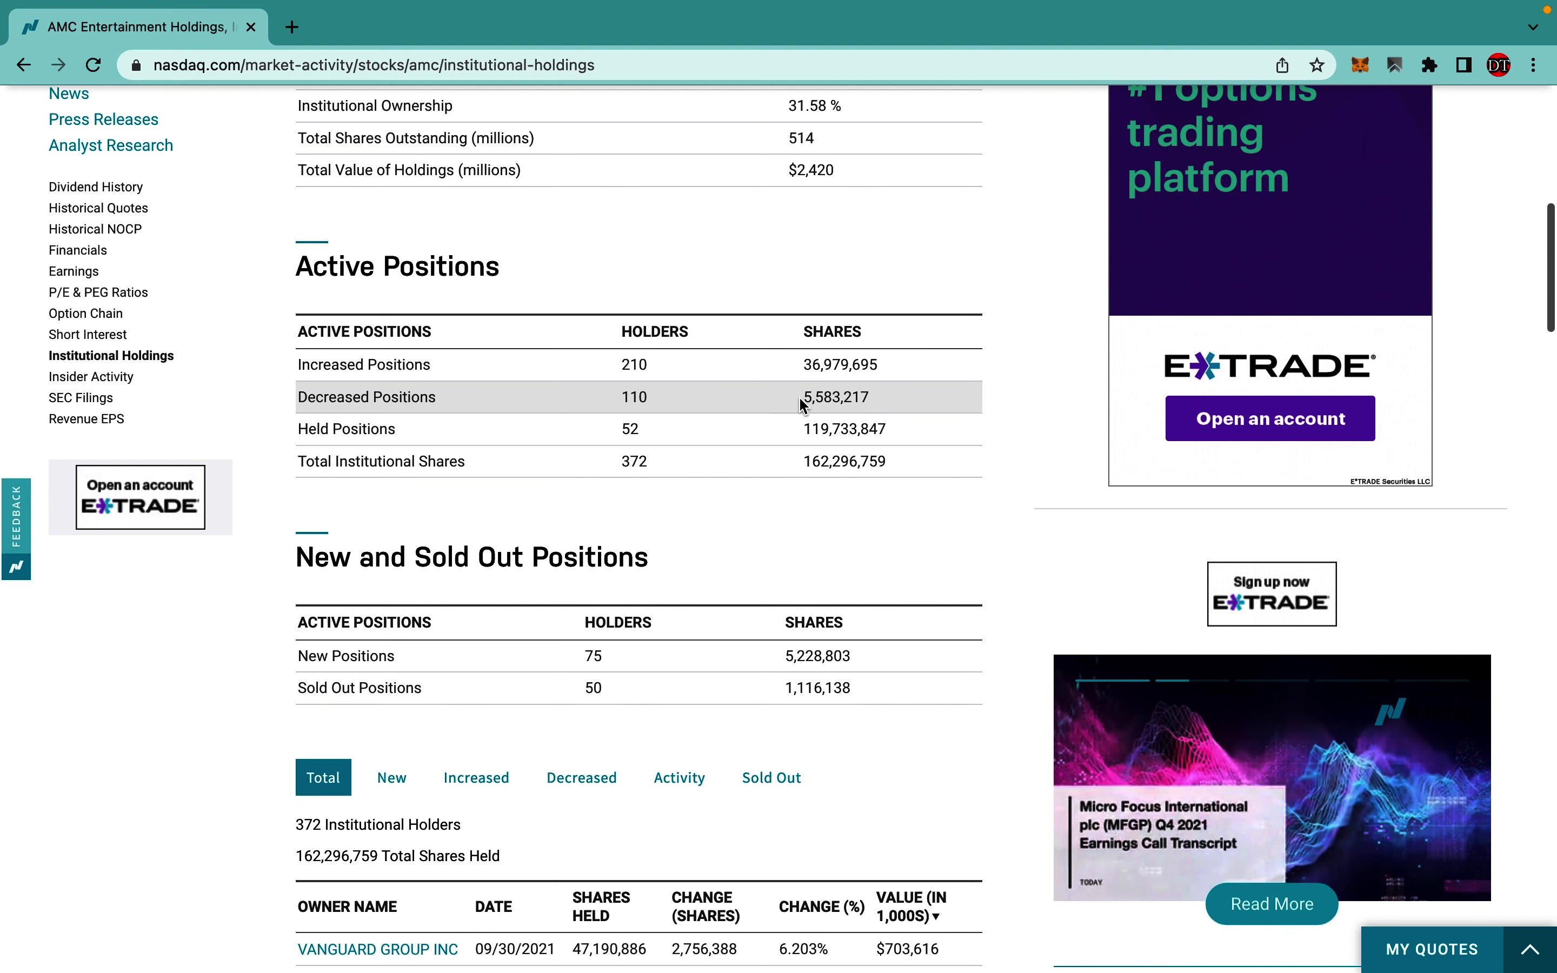
drag(804, 398, 860, 399)
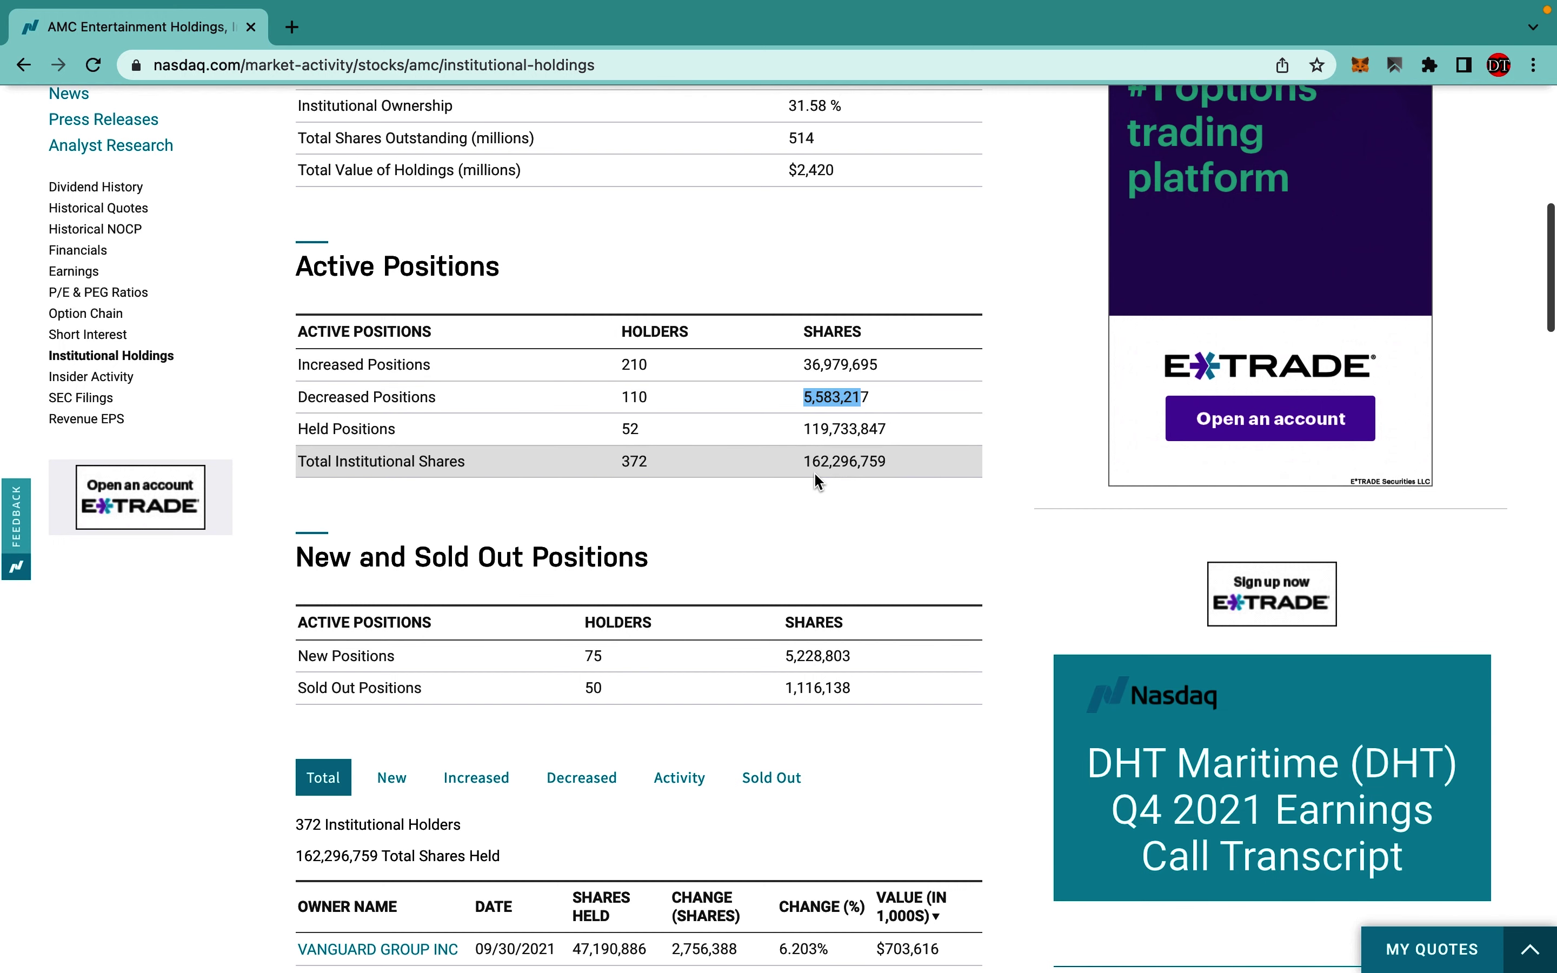
scroll(814, 476, down, 4)
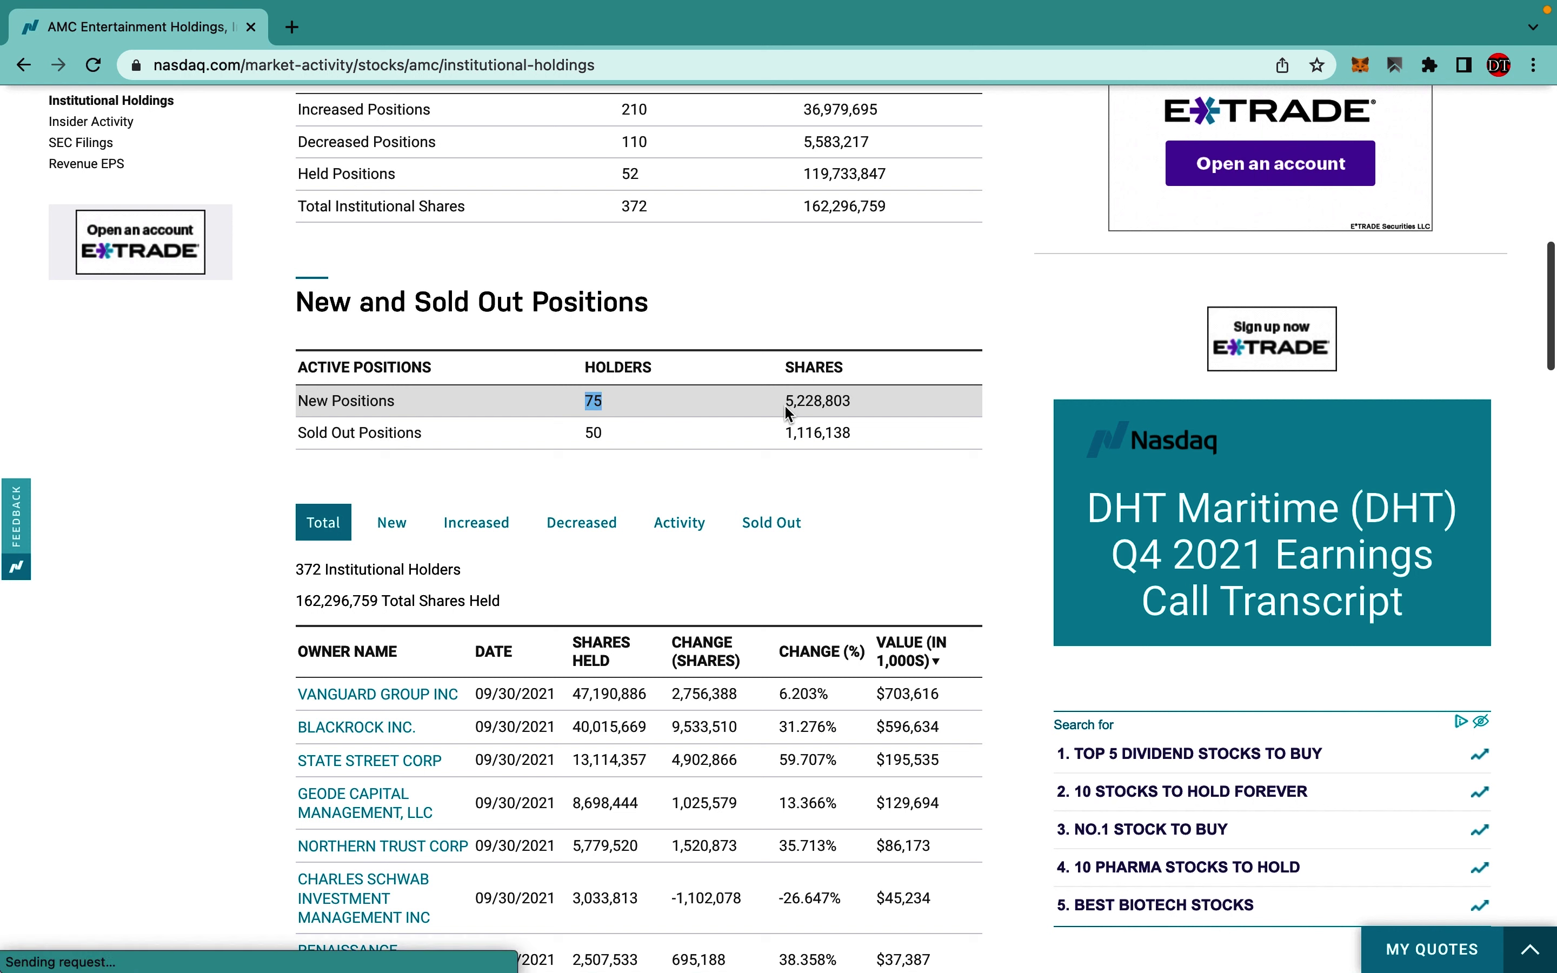
- Highlight the 5,228,803 new-position shares, then scroll down toward the largest owners table
double_click(834, 402)
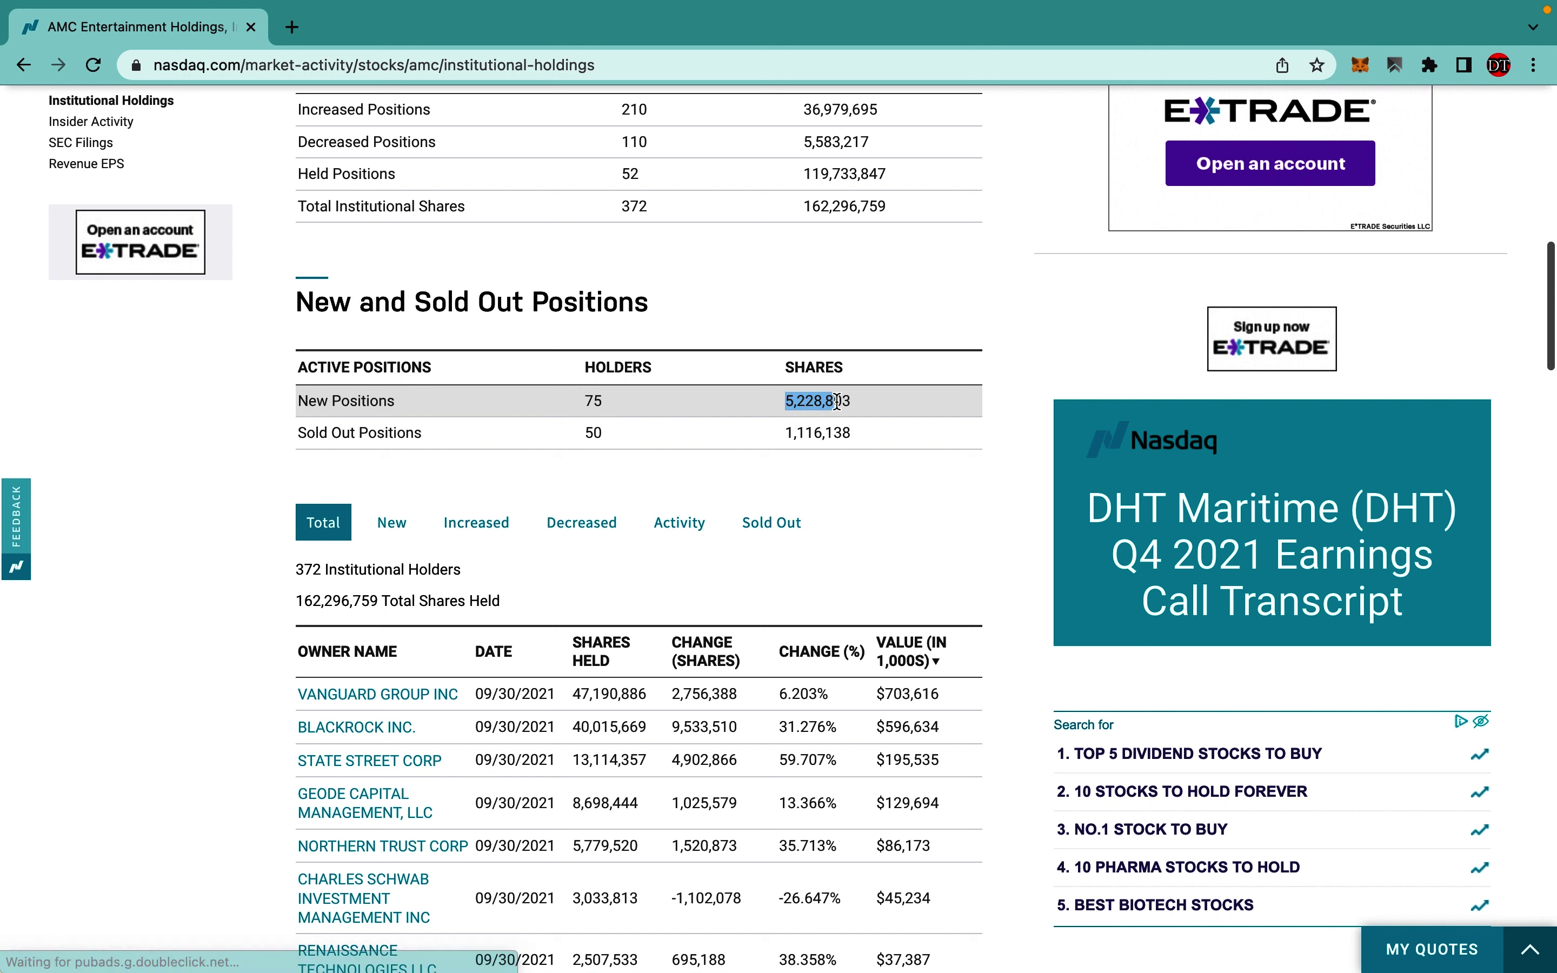
click(802, 436)
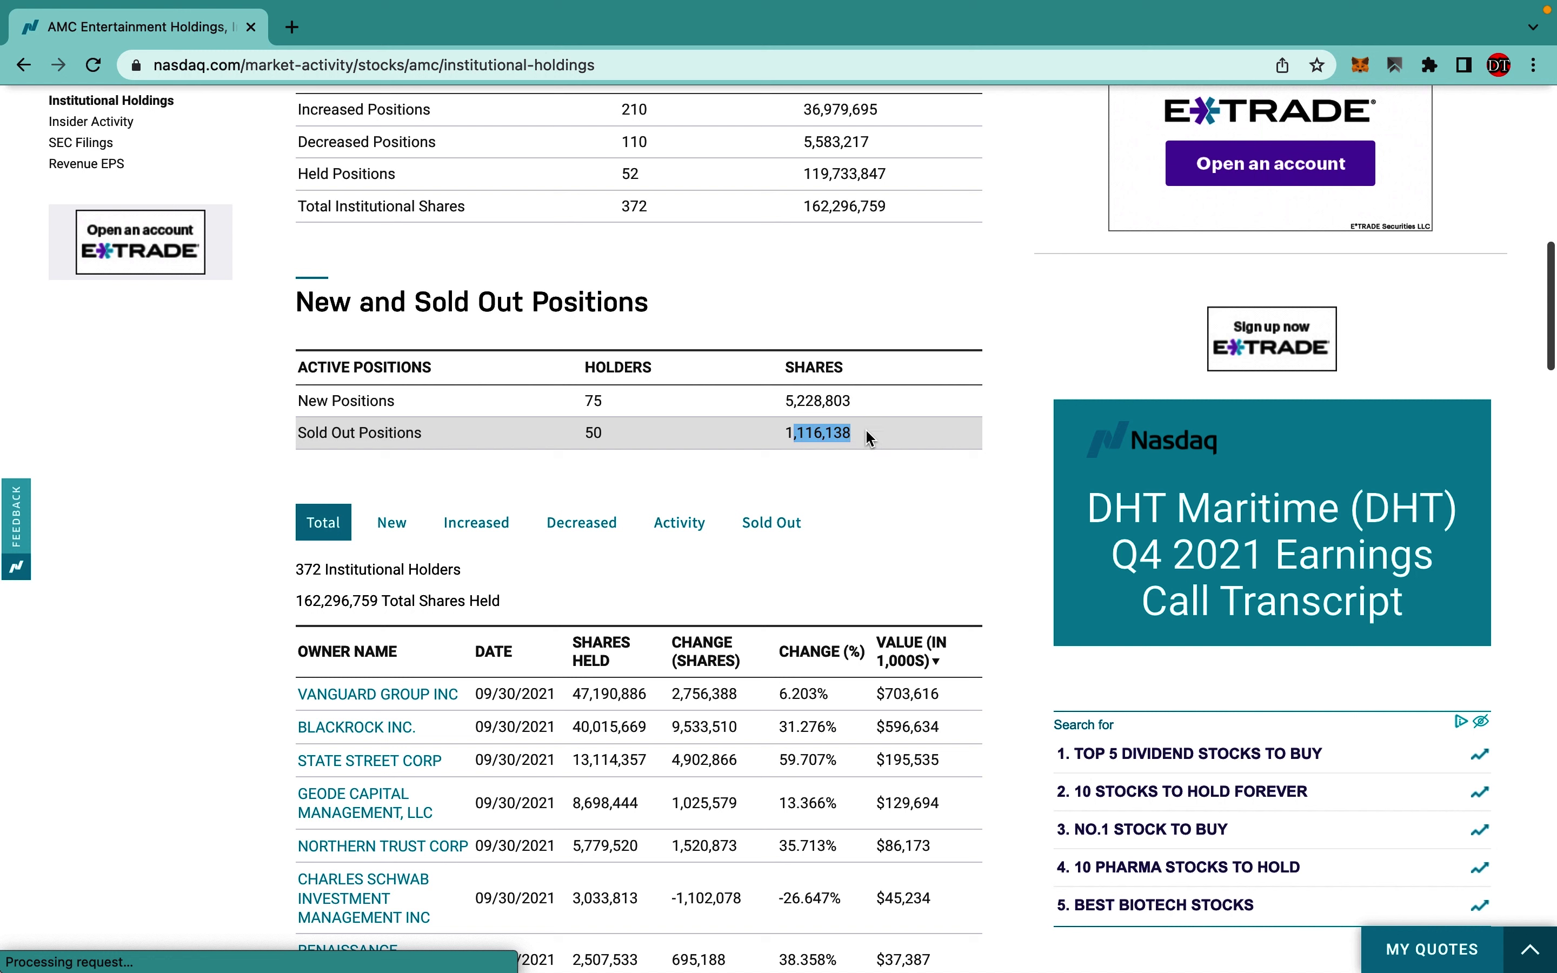
scroll(870, 438, down, 3)
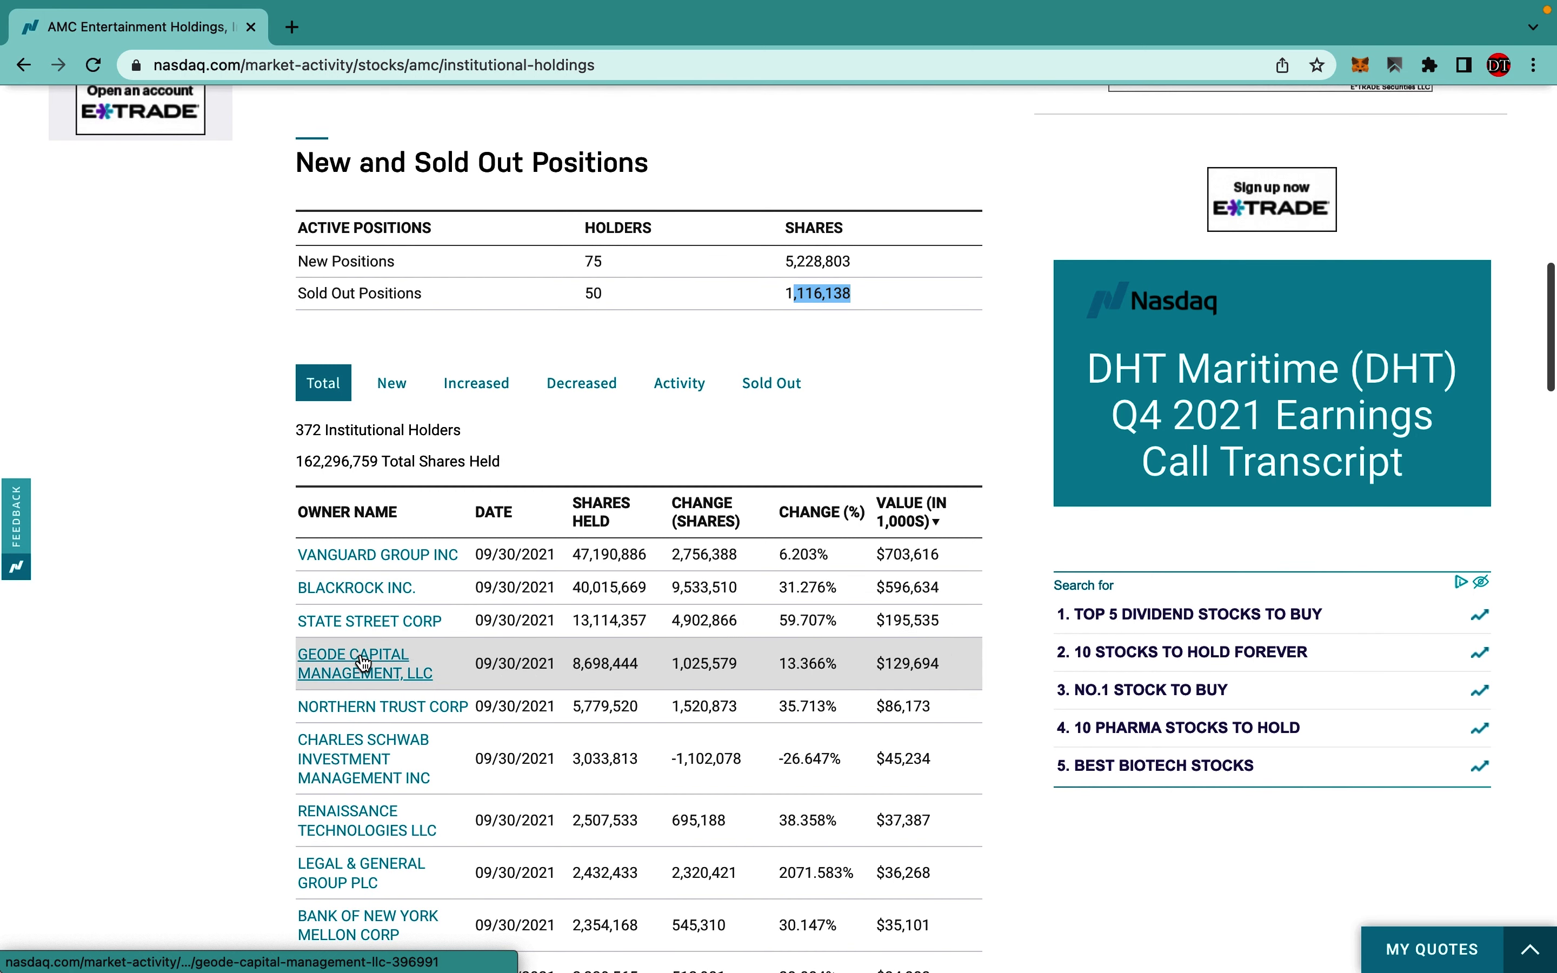
scroll(363, 622, down, 1)
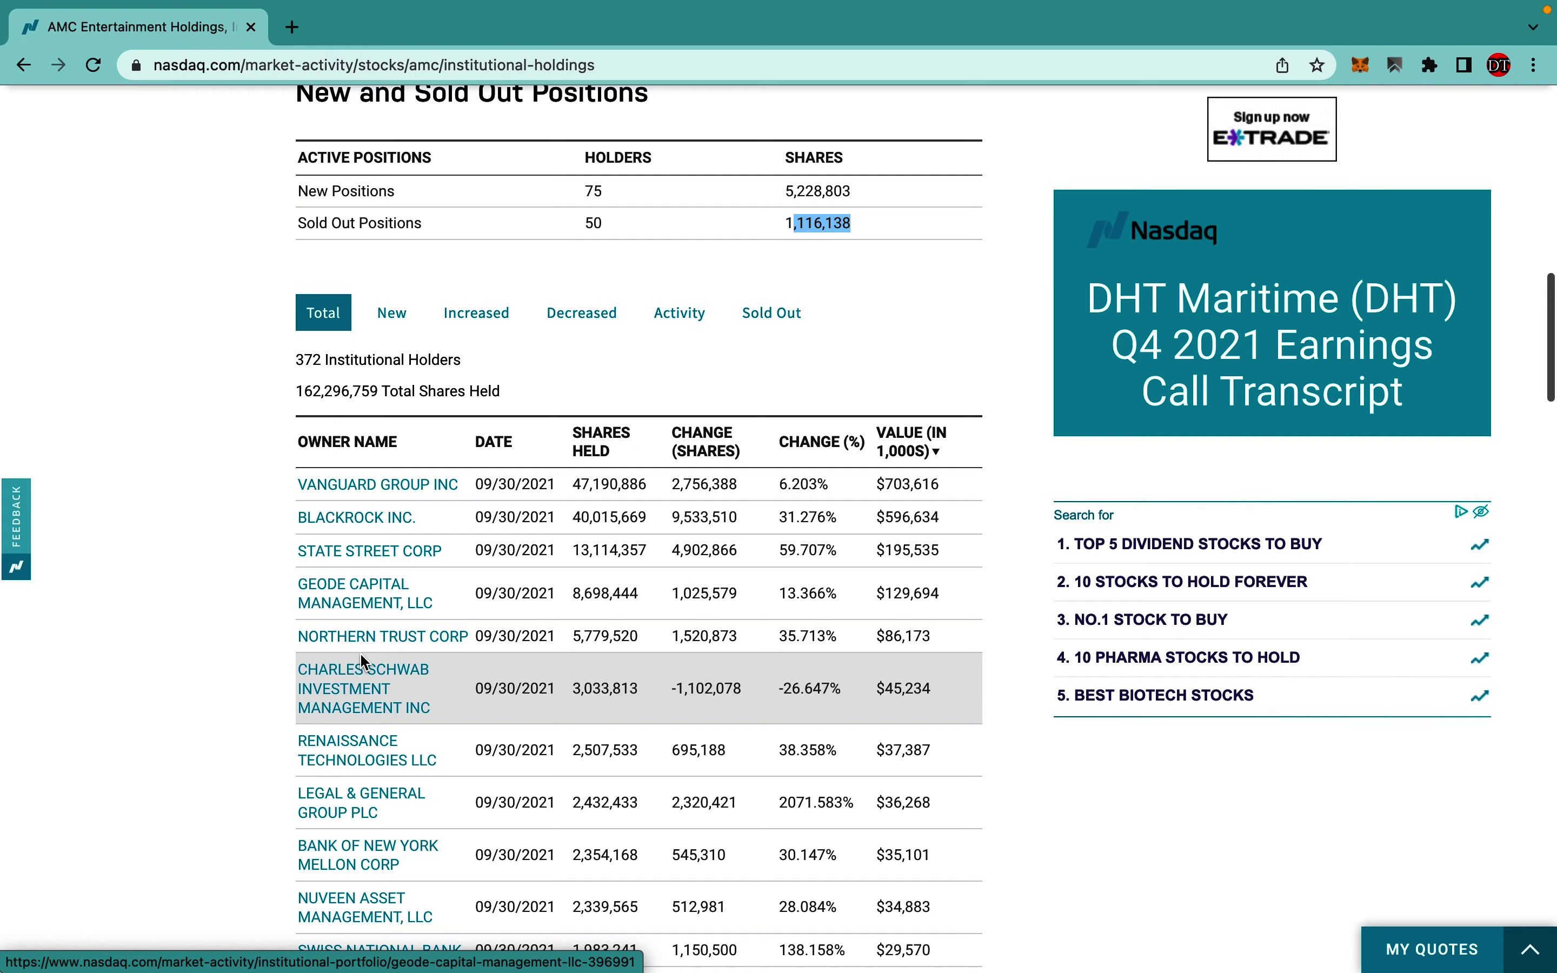
- Open VANGUARD GROUP INC's holding details, then return to the Webull desktop
scroll(363, 663, up, 3)
click(360, 654)
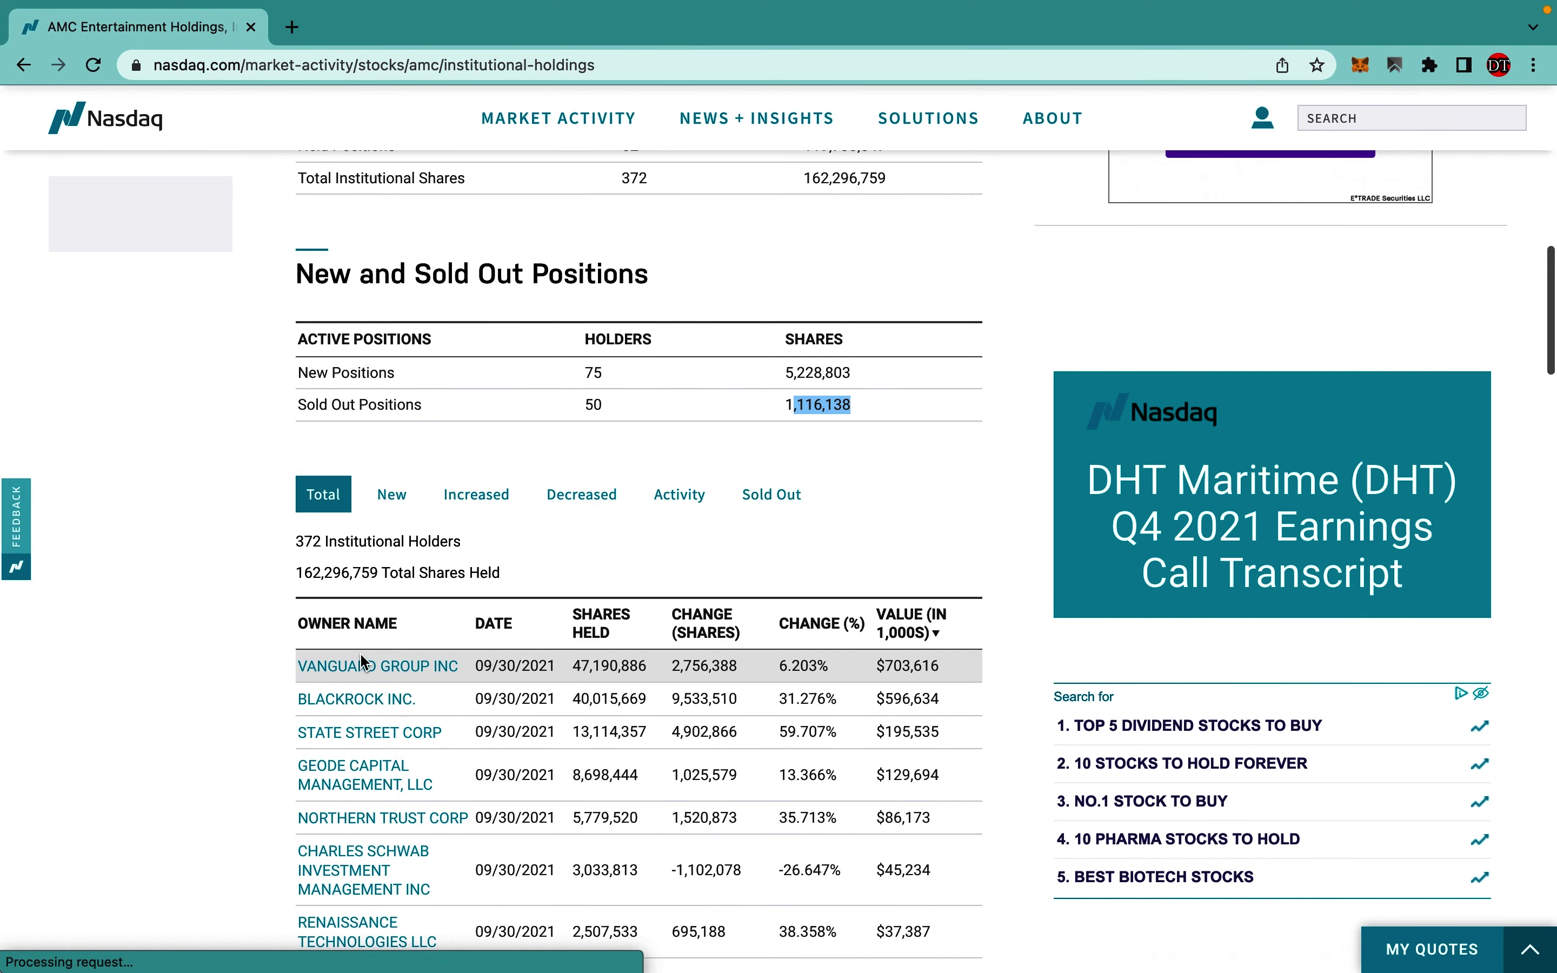
key(ctrl+Left)
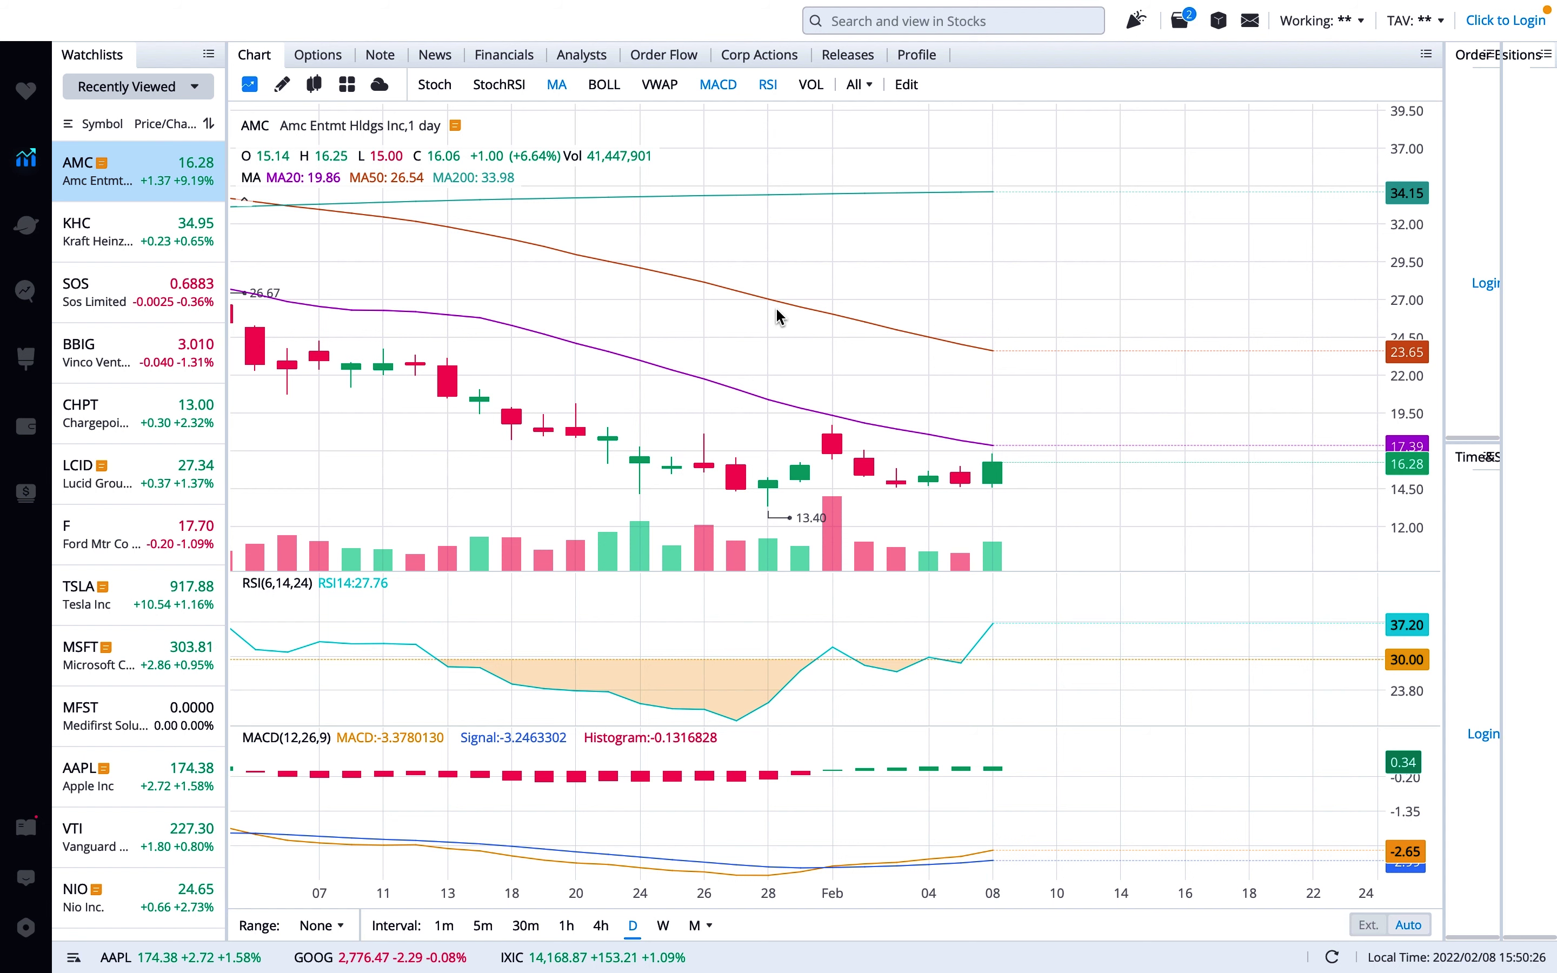
- Zoom the AMC chart out to show November through February, latest bar at 16.28, RSI near 37.25
scroll(781, 317, up, 3)
scroll(780, 316, down, 4)
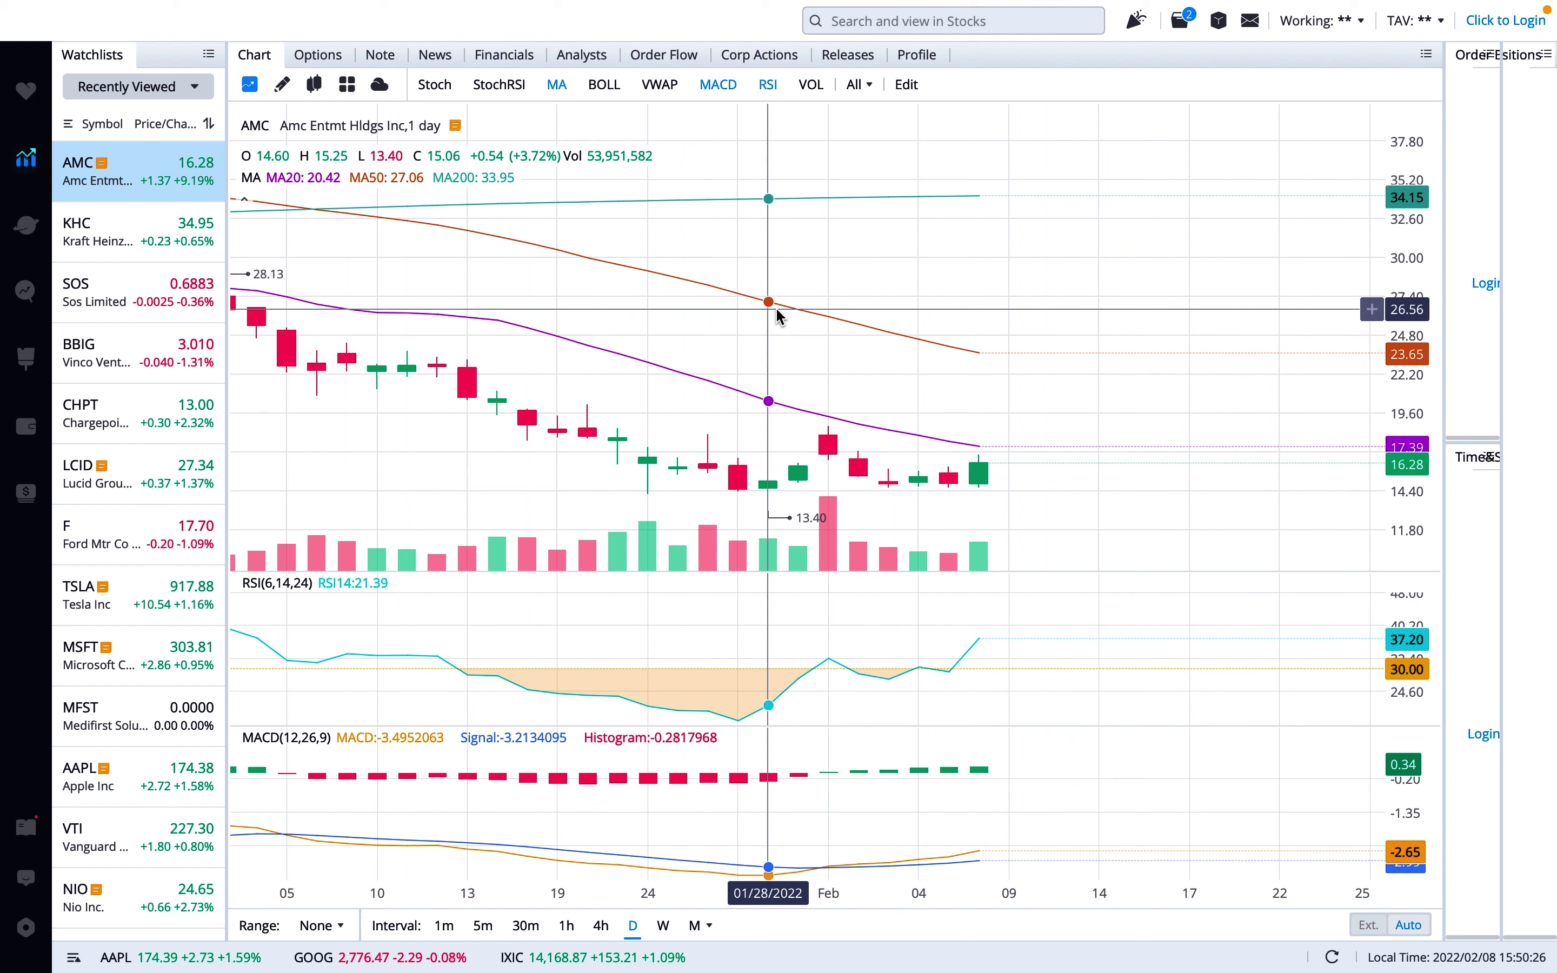
scroll(781, 317, up, 4)
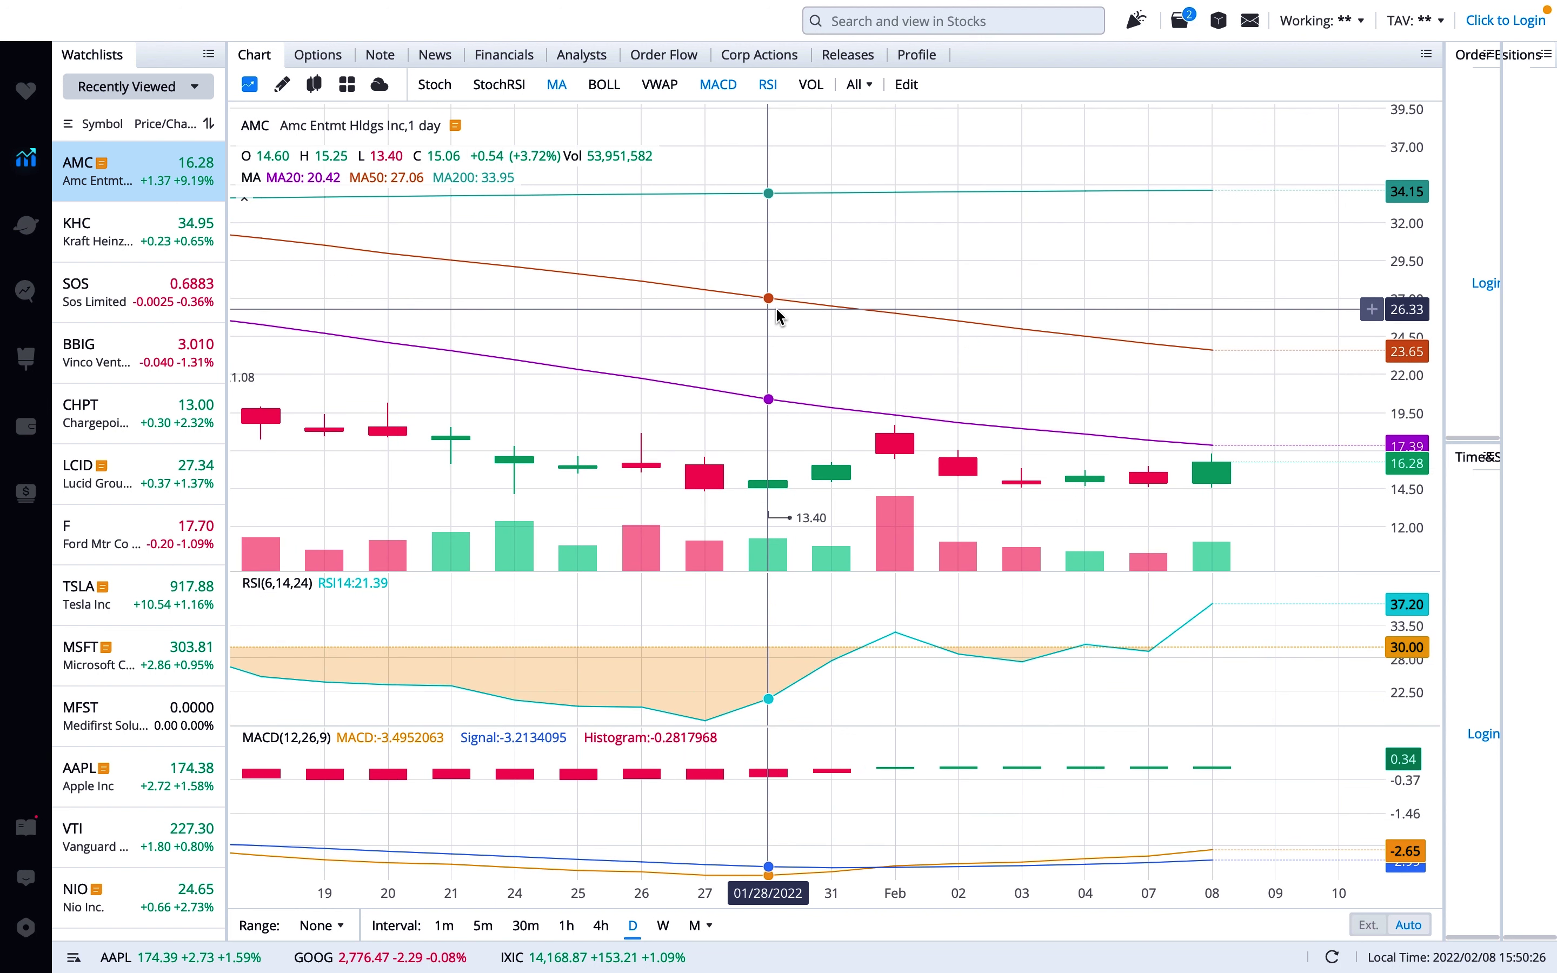
scroll(780, 315, down, 2)
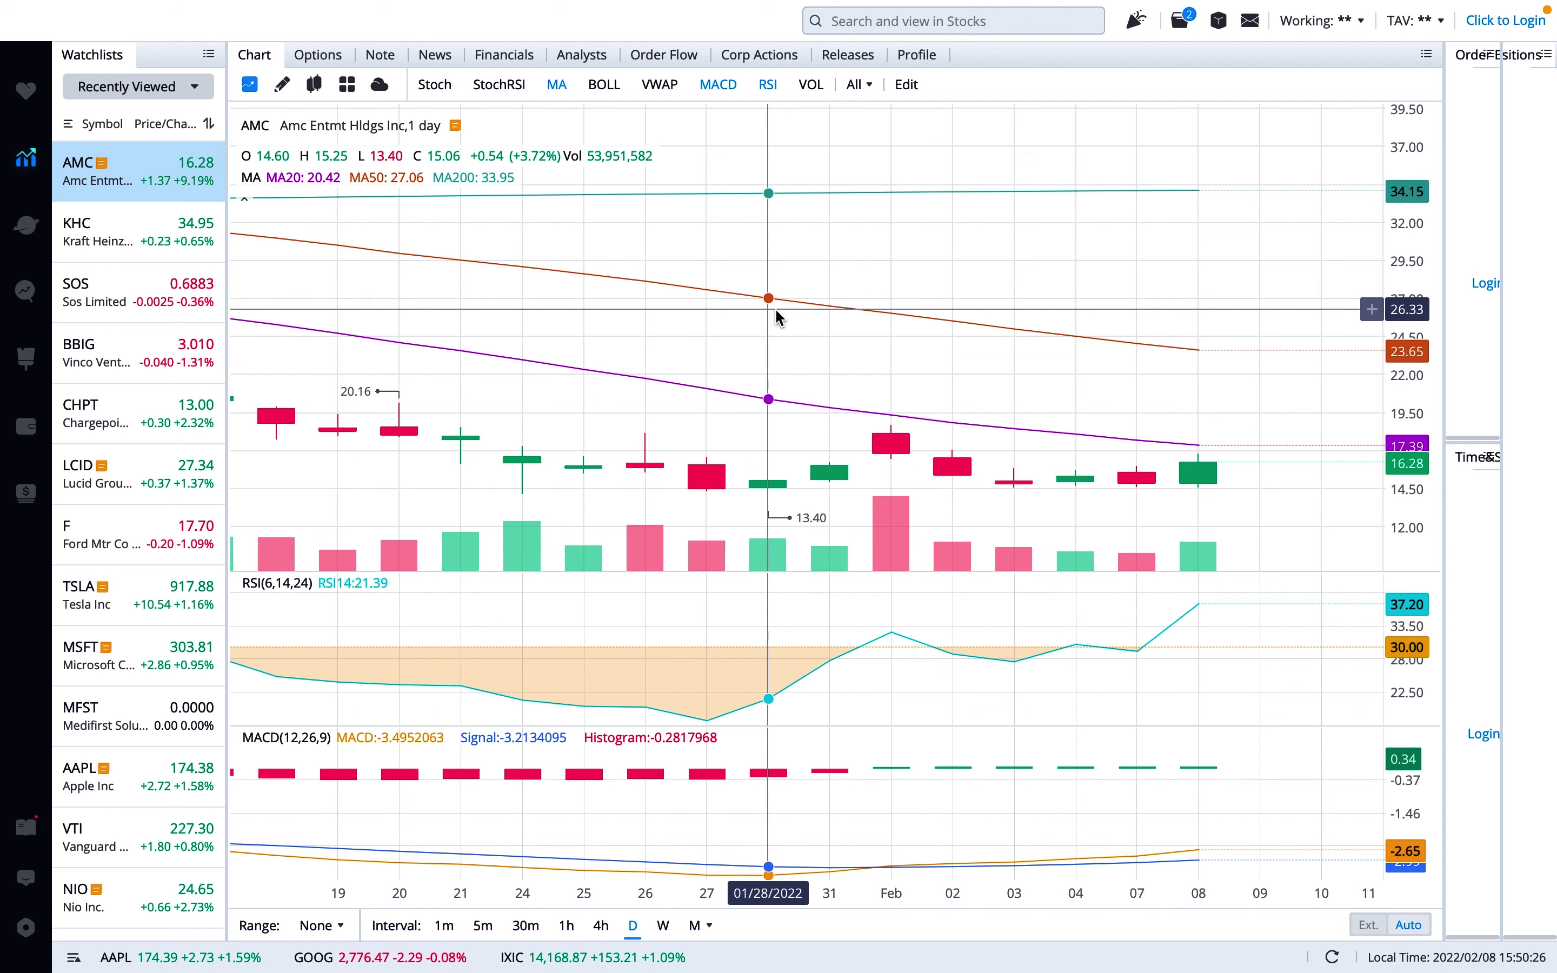
scroll(776, 309, down, 3)
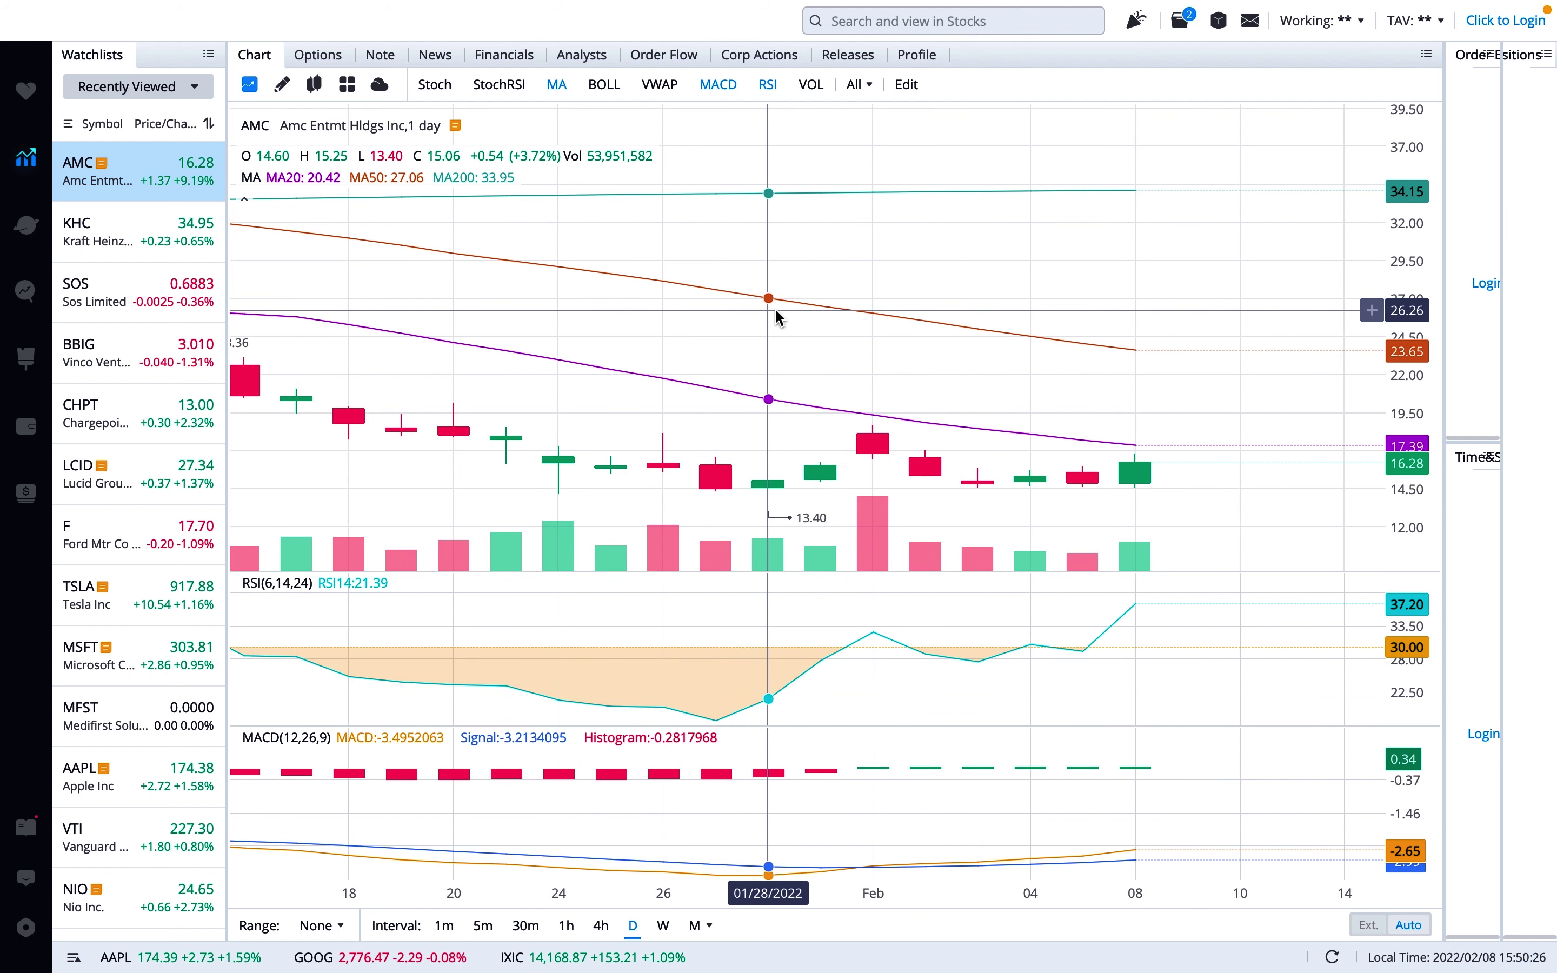
scroll(778, 317, down, 2)
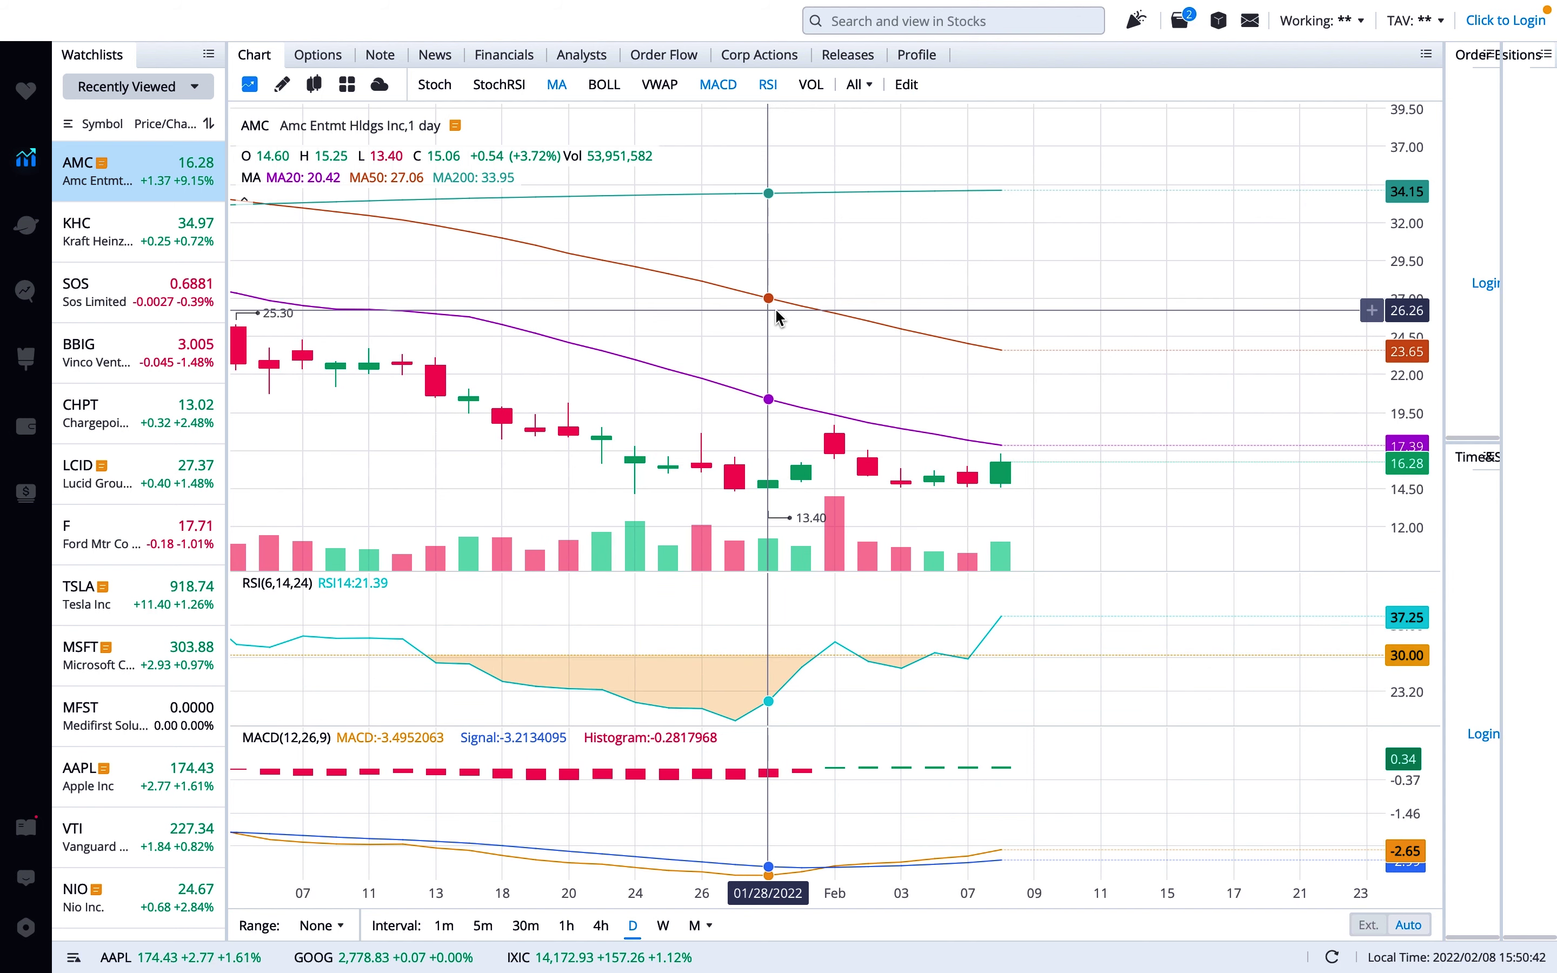
scroll(776, 311, down, 3)
scroll(776, 311, down, 3)
scroll(778, 311, down, 5)
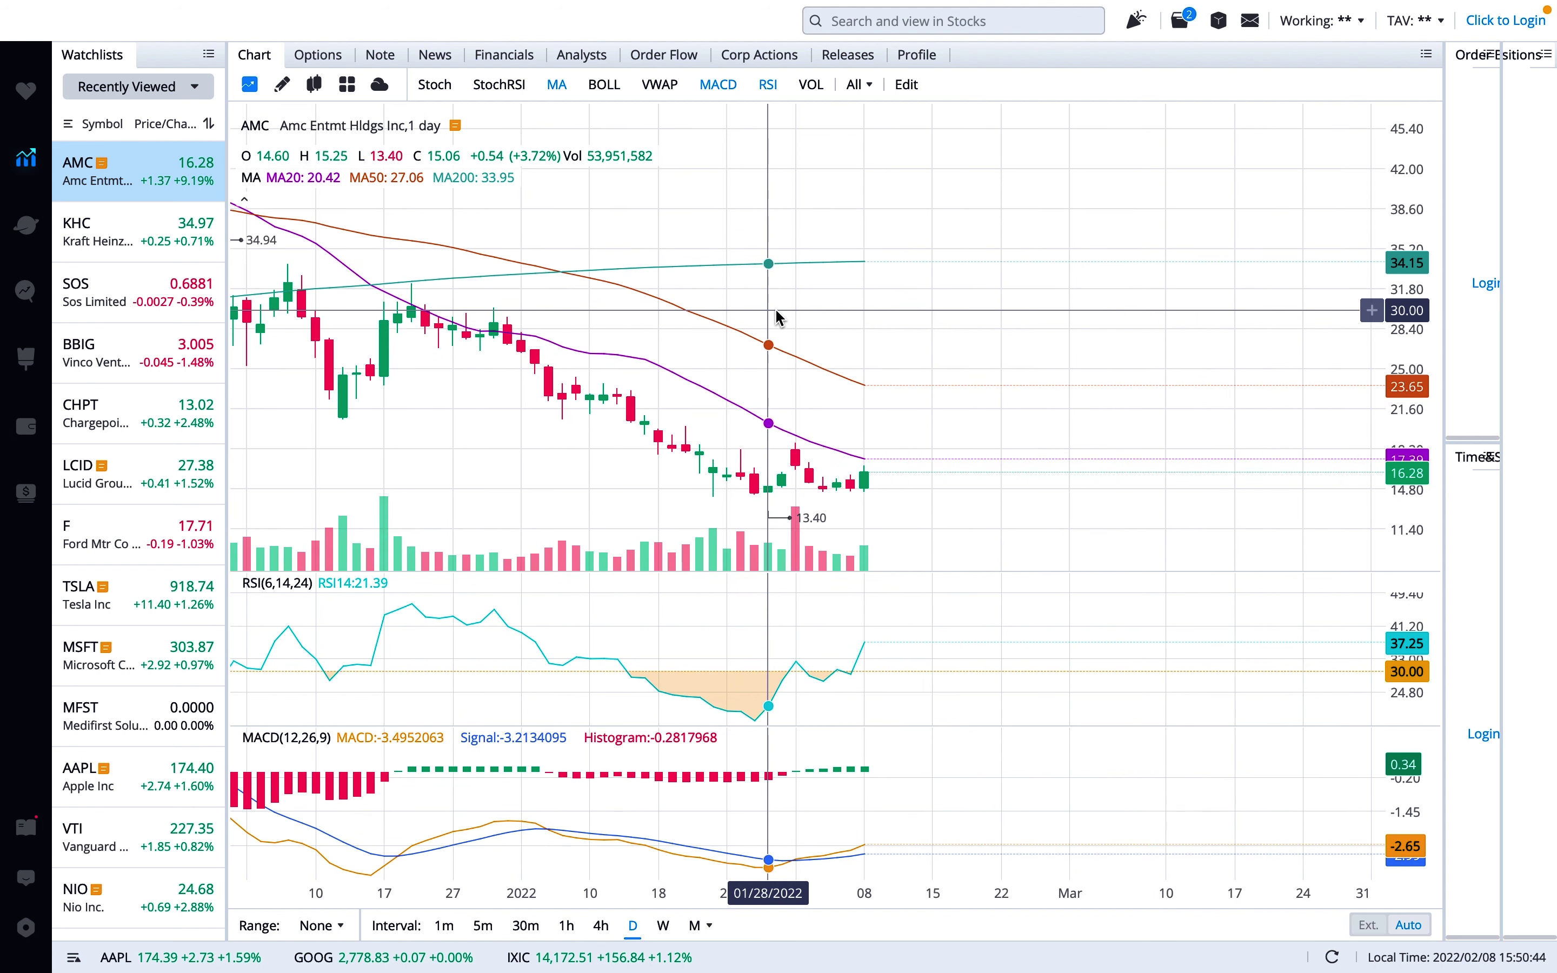